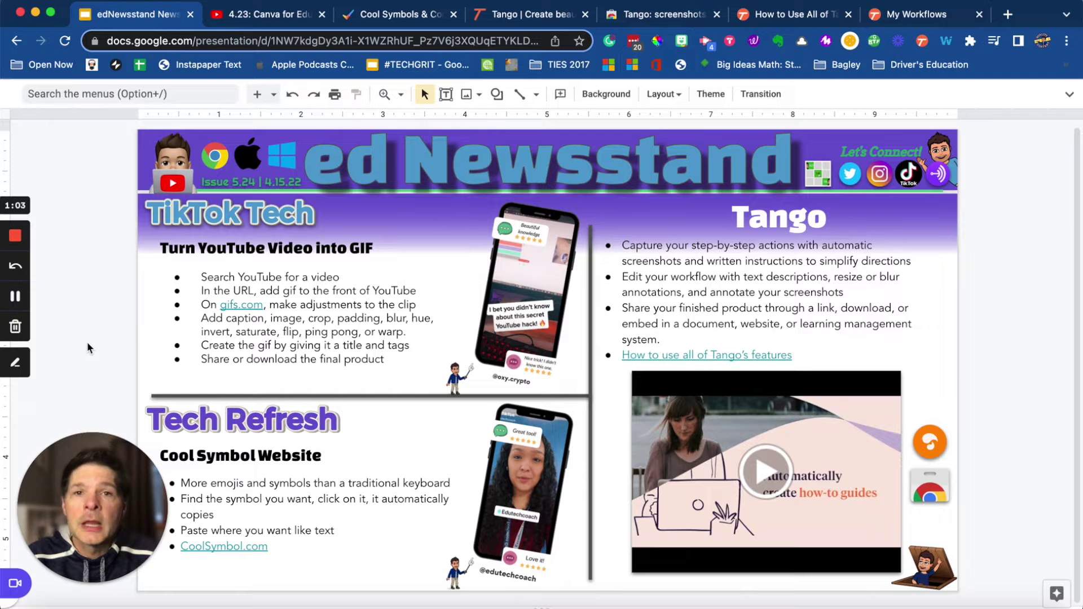
- Open the ed Newsstand 4.23 YouTube video in the GIF editor by adding "gif" before "youtube" in its web address
click(248, 17)
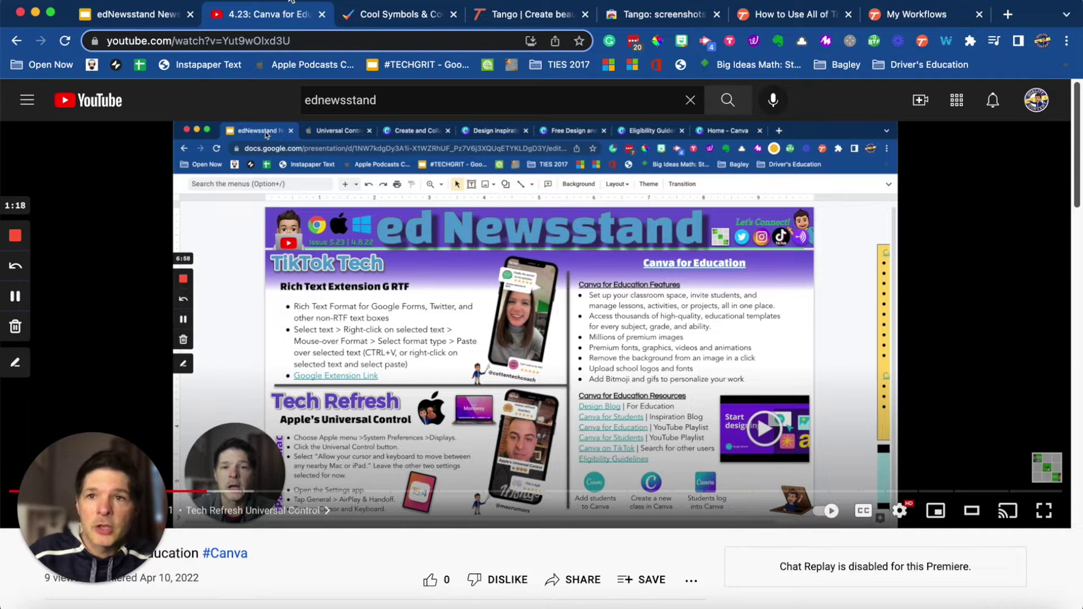
click(113, 42)
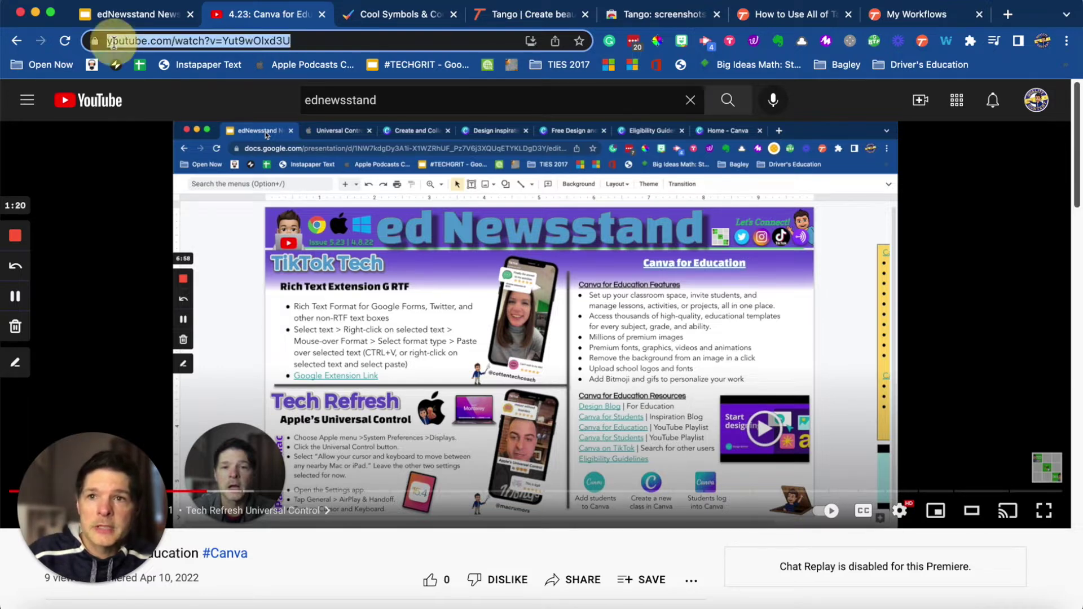
click(111, 42)
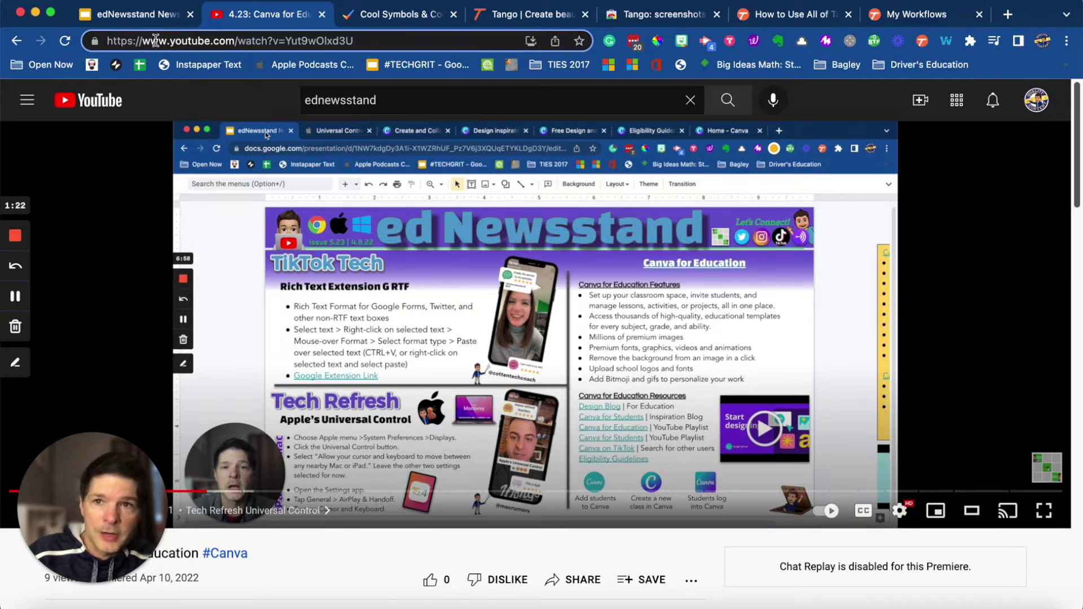
click(171, 40)
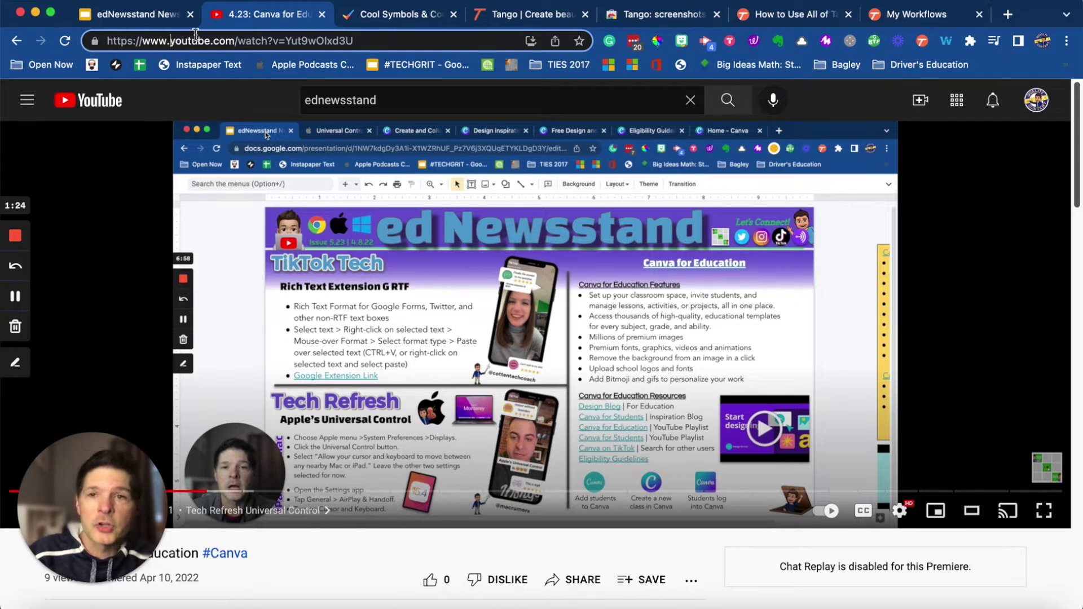
text(gif)
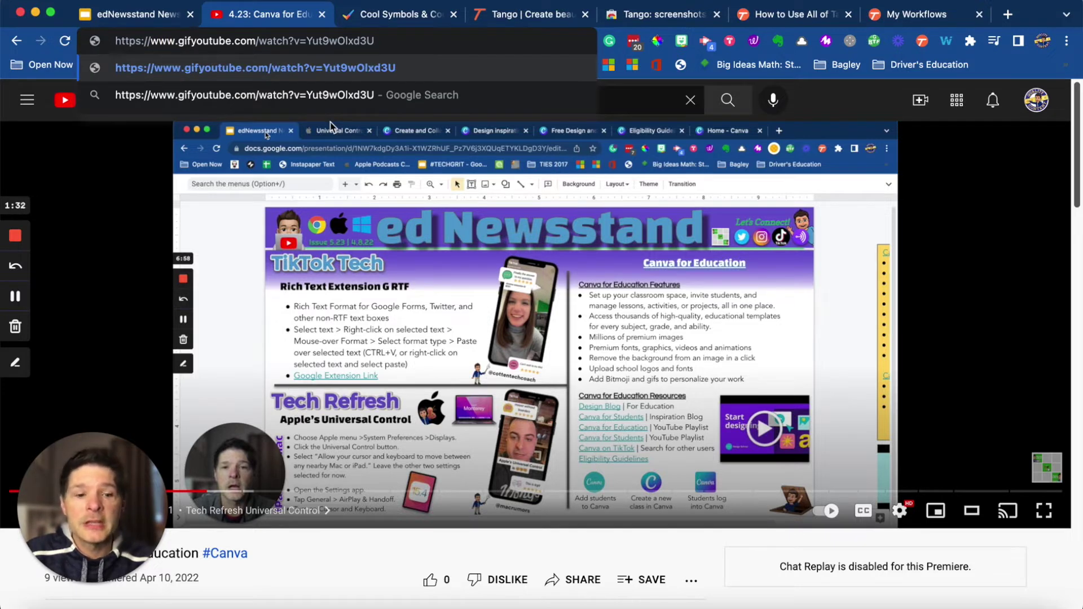
key(Return)
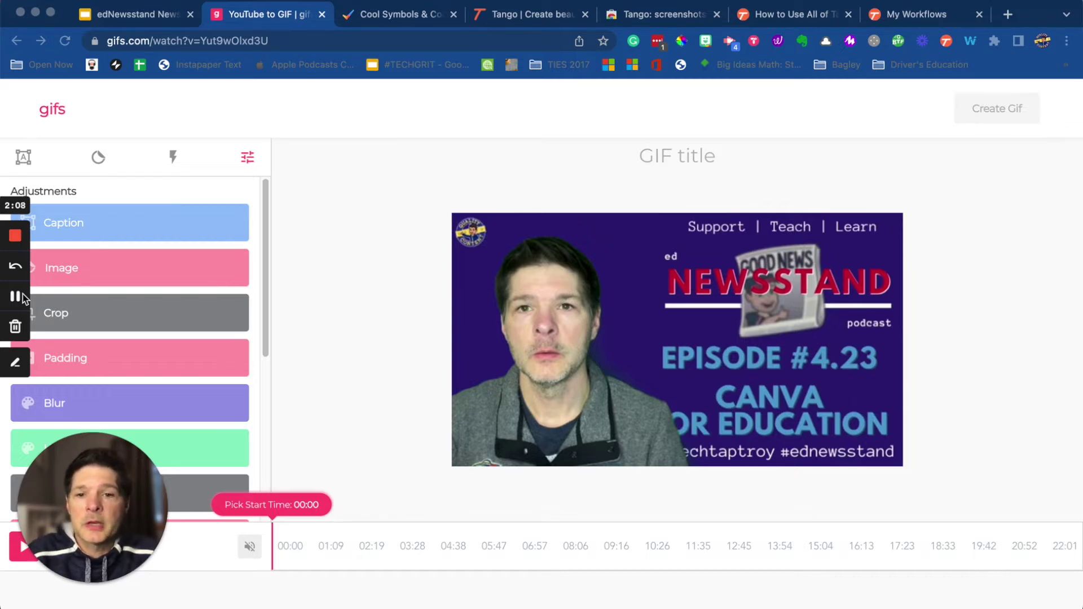
- Select the video segment from 06:53.93 to 06:56.93 for the GIF and skip the editor's welcome tour
mouse_move(522, 545)
mouse_down()
mouse_move(373, 533)
mouse_move(516, 540)
mouse_up()
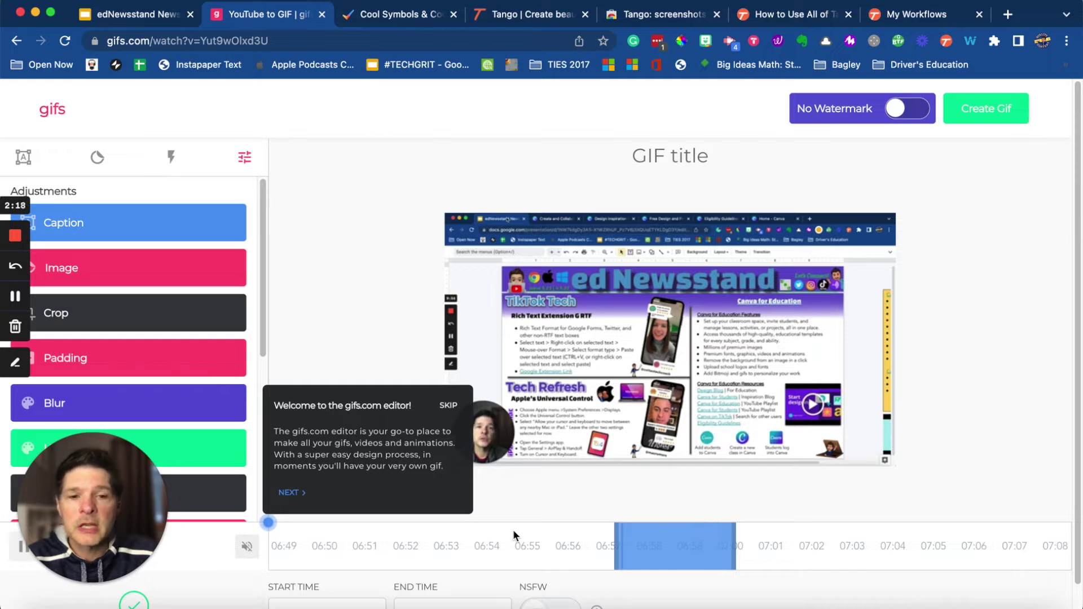
click(647, 557)
drag(647, 557, 314, 552)
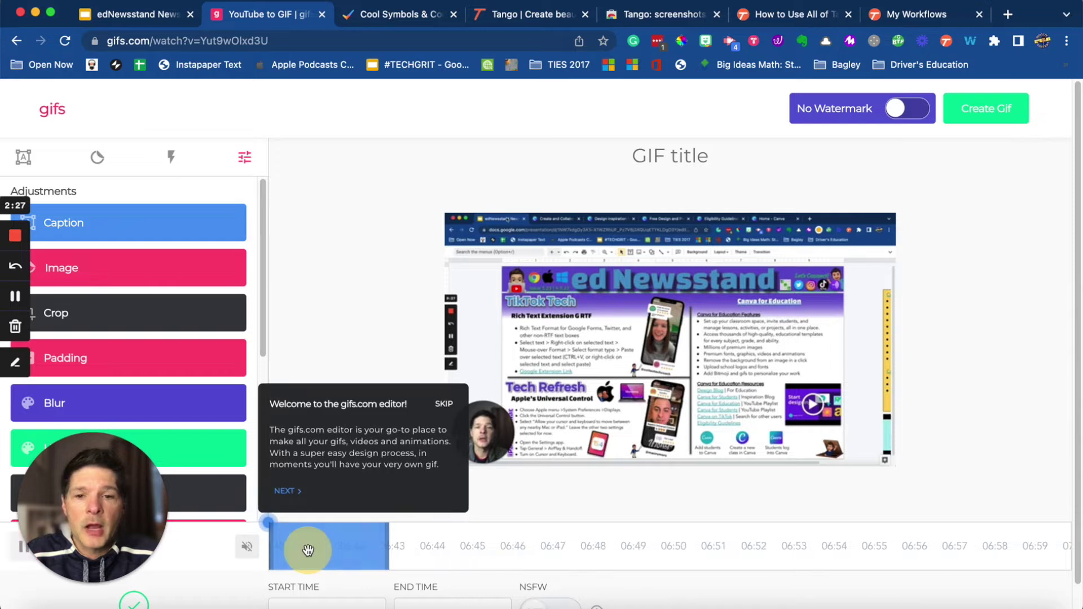
drag(341, 541, 937, 543)
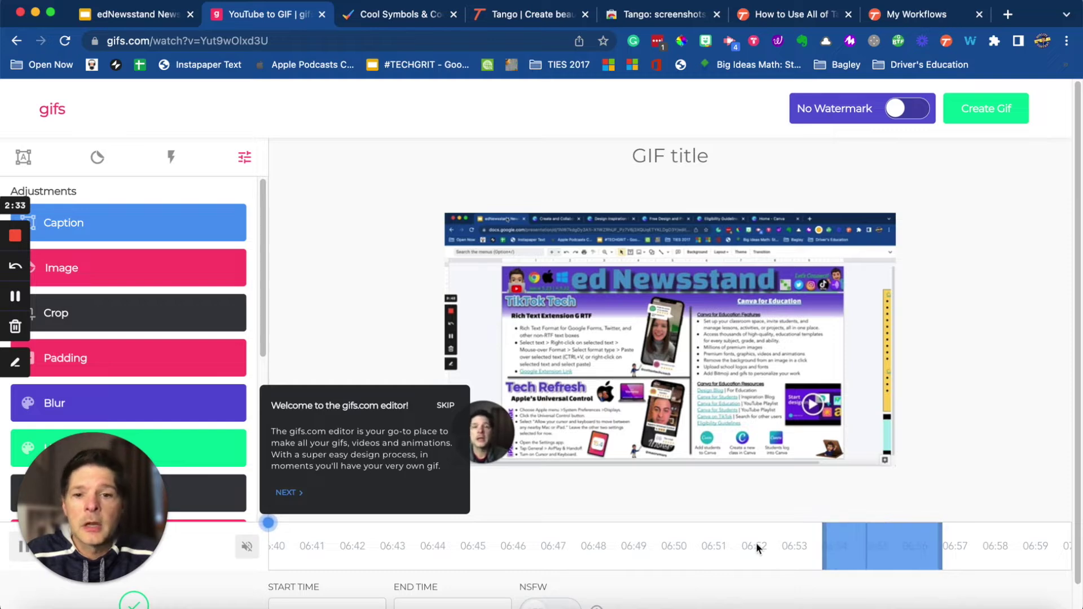
scroll(699, 530, down, 1)
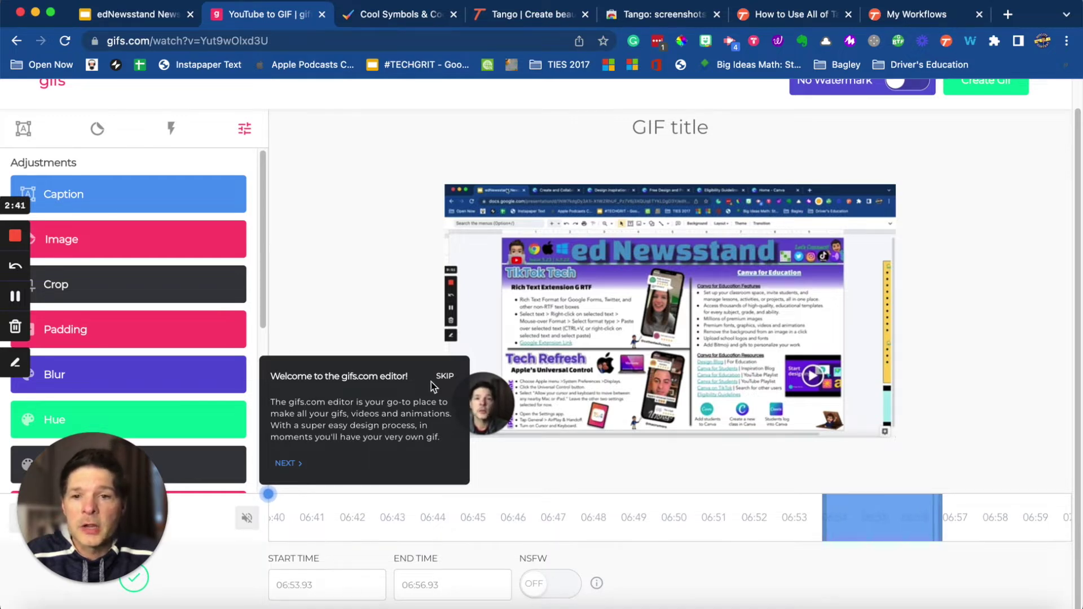
click(445, 377)
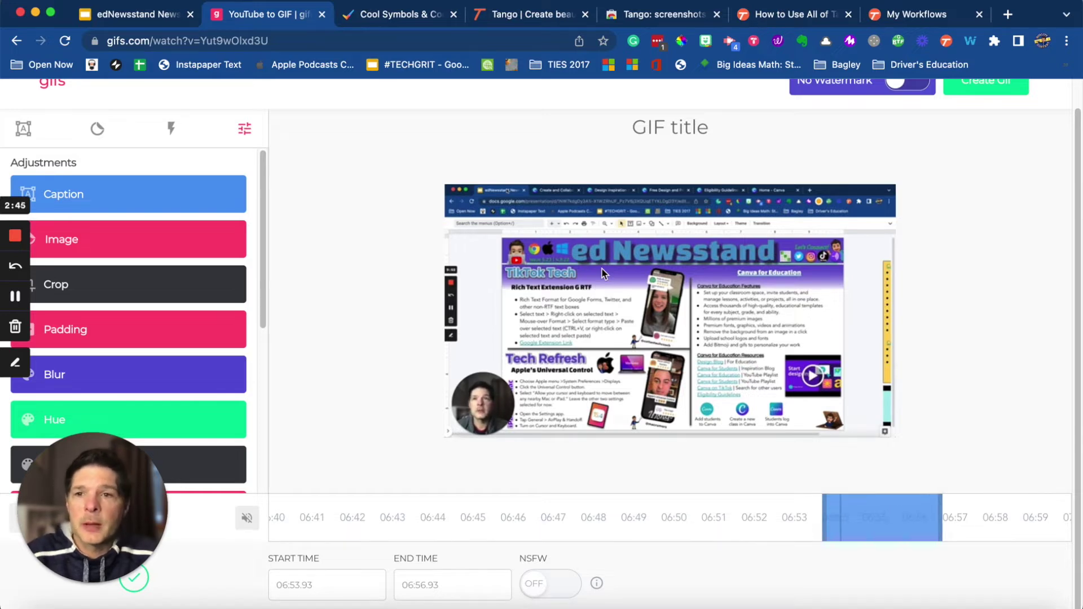
- Add a default caption and place the Explosion sticker from the Misc set over the upper-right part of the video frame
click(134, 195)
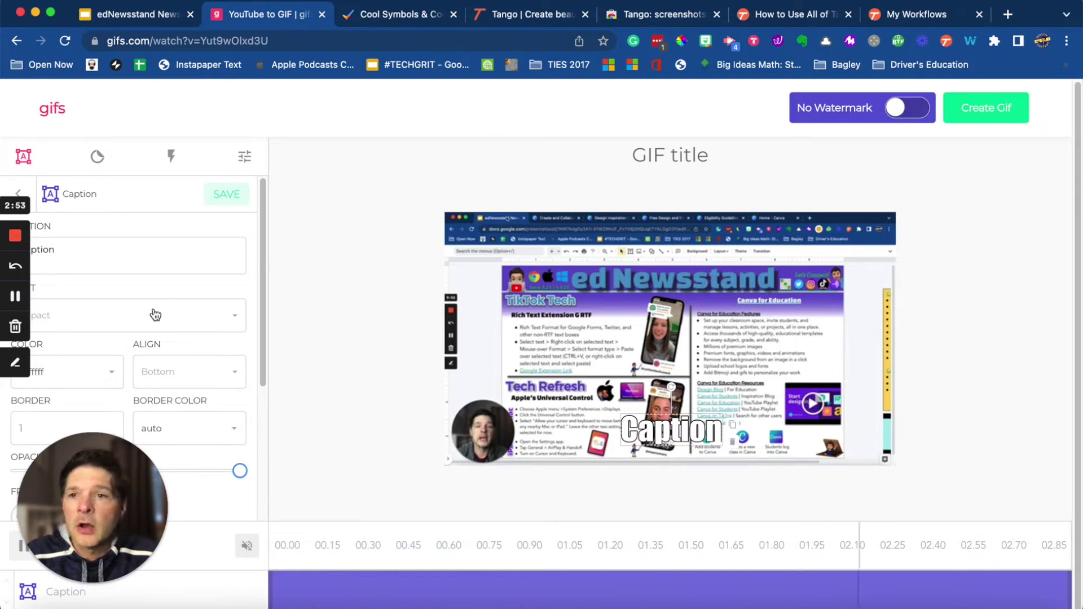
click(16, 191)
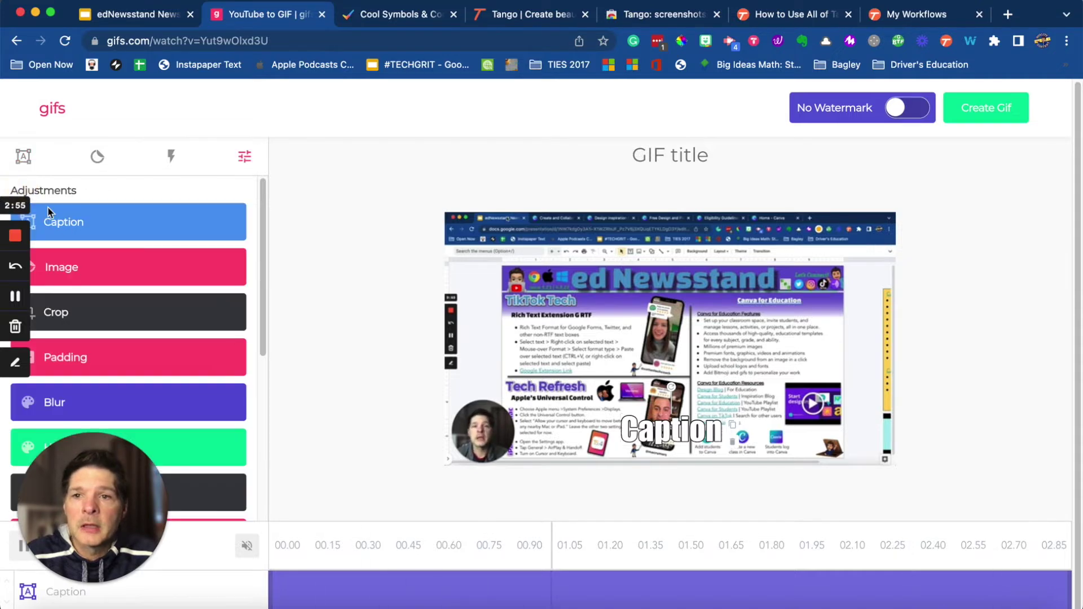
click(119, 280)
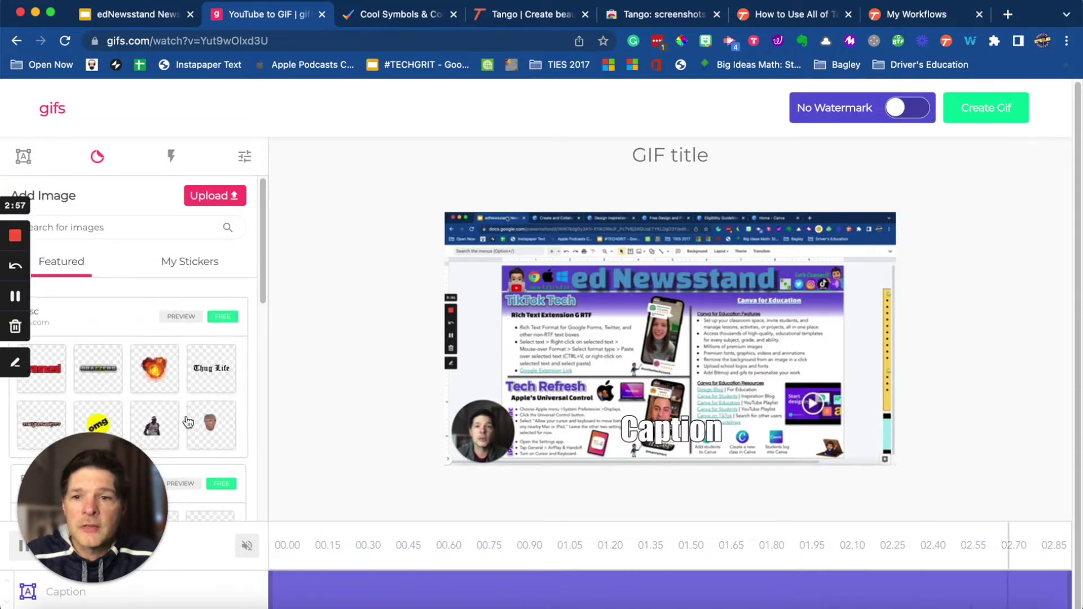
click(159, 431)
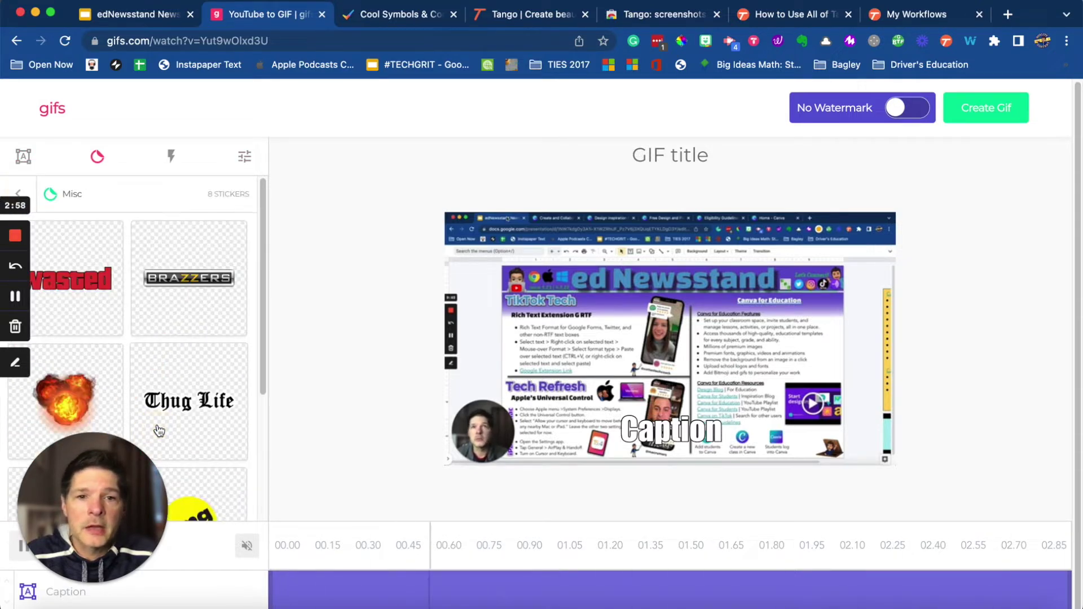
click(89, 389)
click(501, 263)
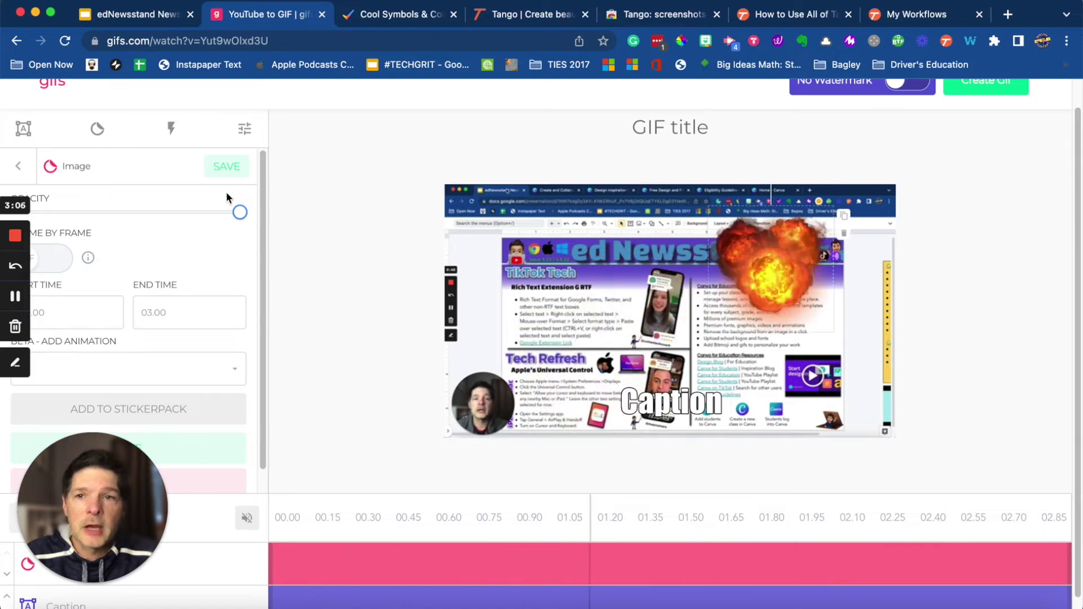
- Add a second default caption to the GIF and look through the remaining adjustments down to Ping Pong and Warp
click(20, 166)
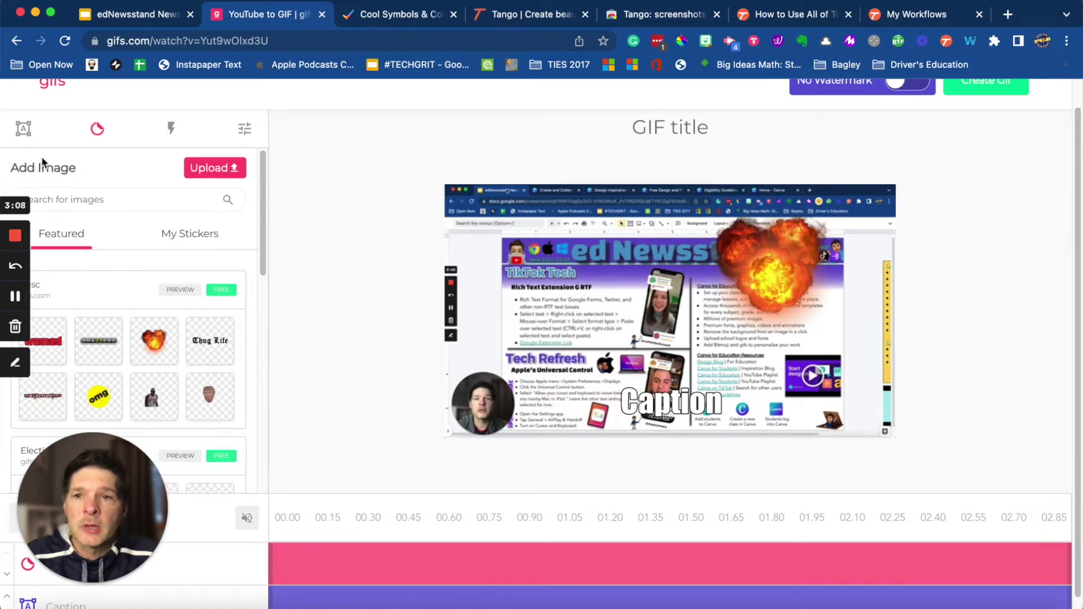
click(21, 135)
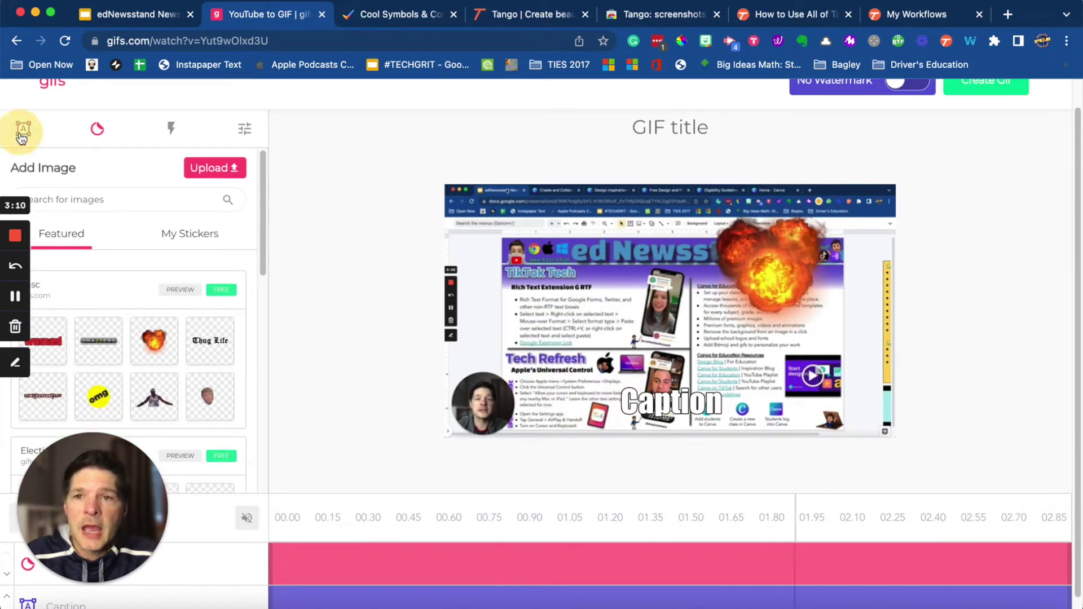
click(84, 165)
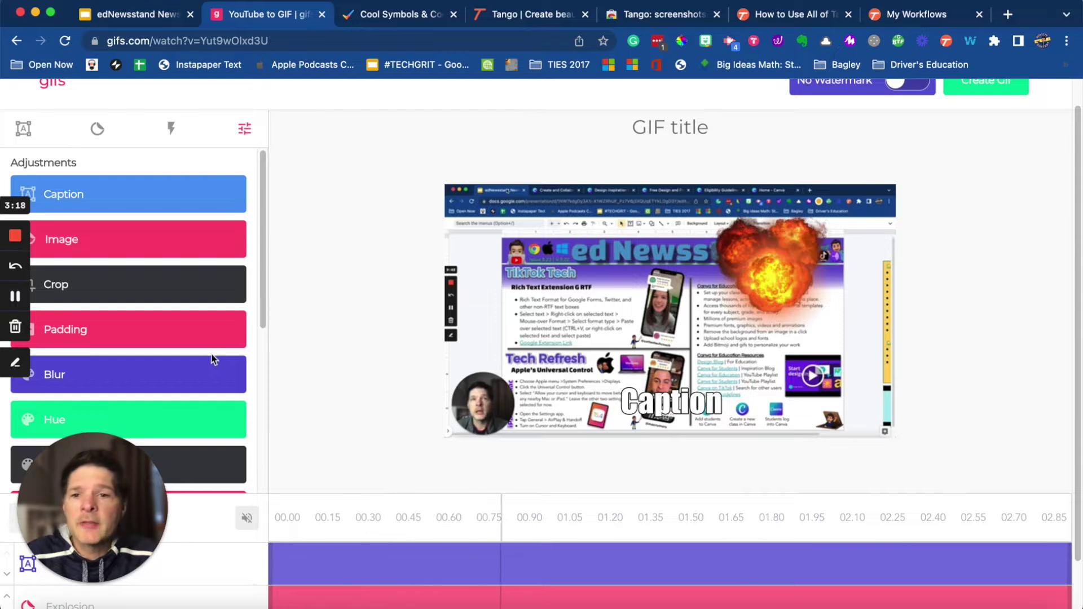
scroll(213, 360, down, 10)
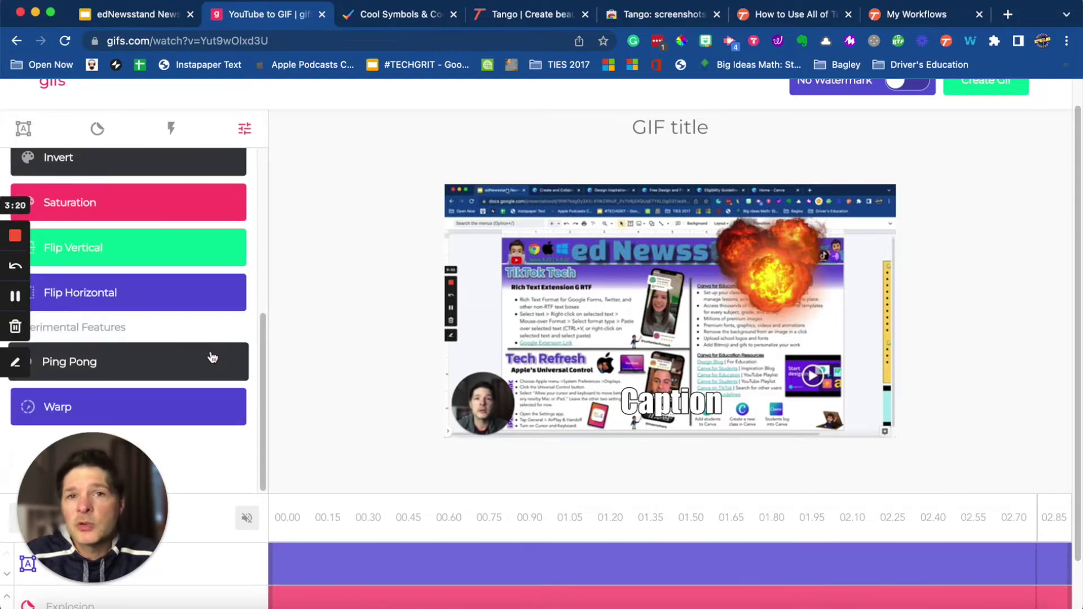
scroll(213, 357, down, 1)
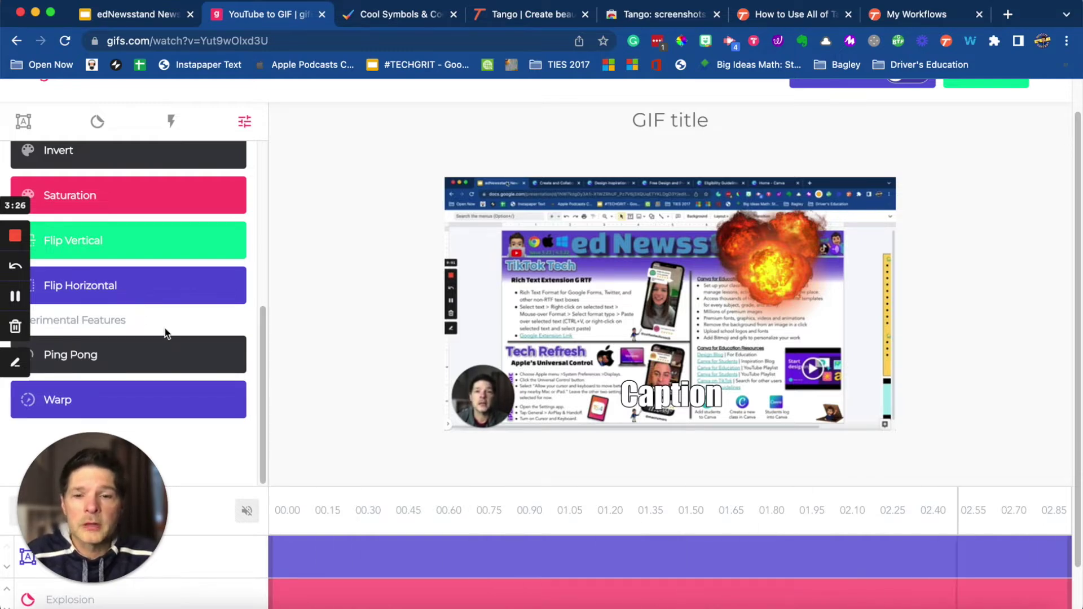
- Delete both captions and the Explosion sticker from the GIF's layers
scroll(266, 306, down, 2)
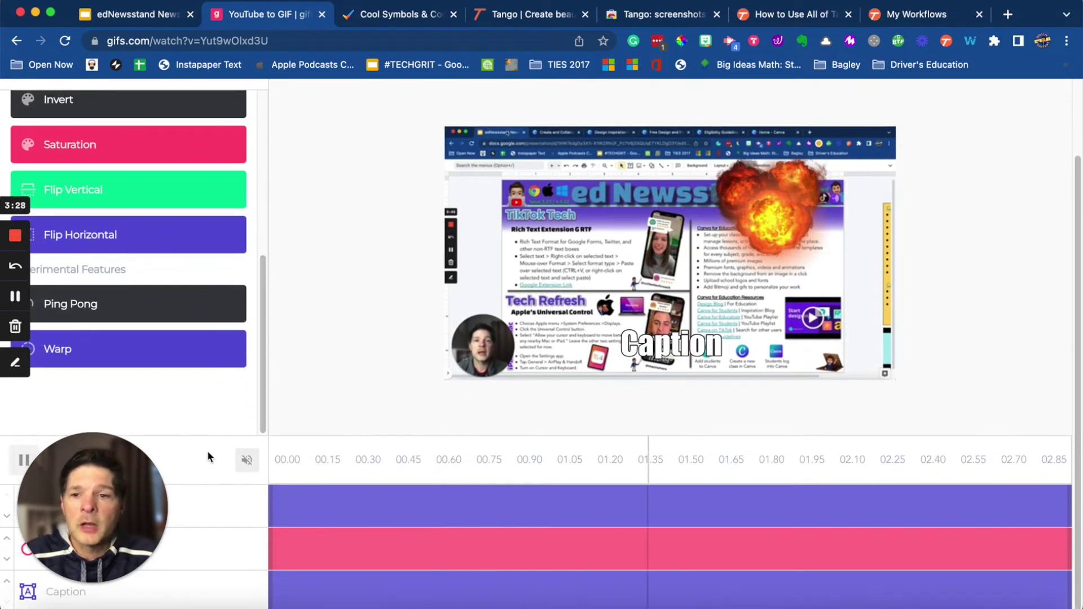
drag(103, 515, 99, 332)
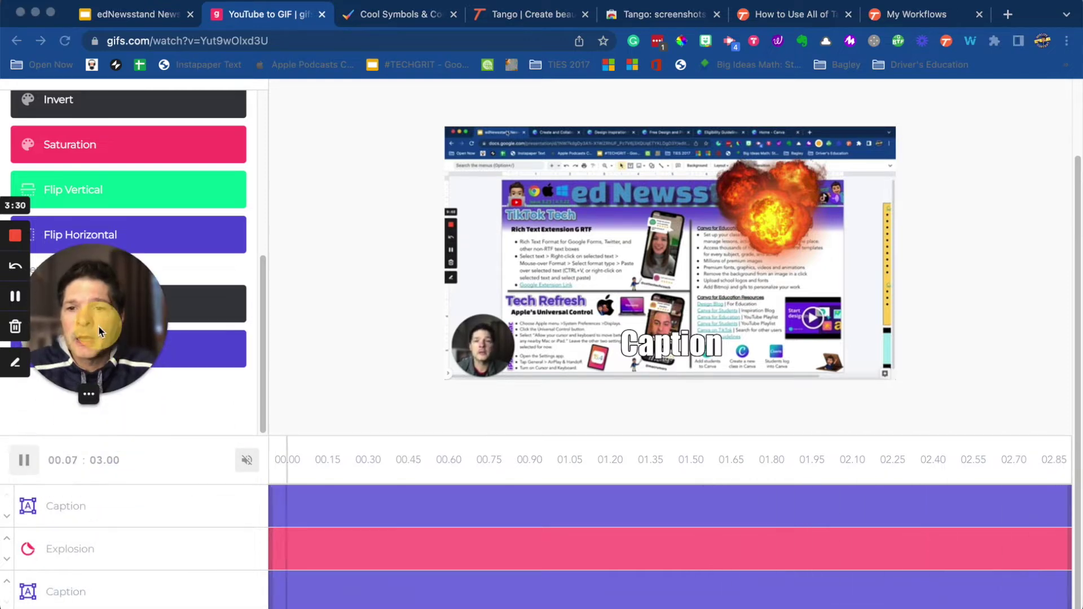
click(123, 511)
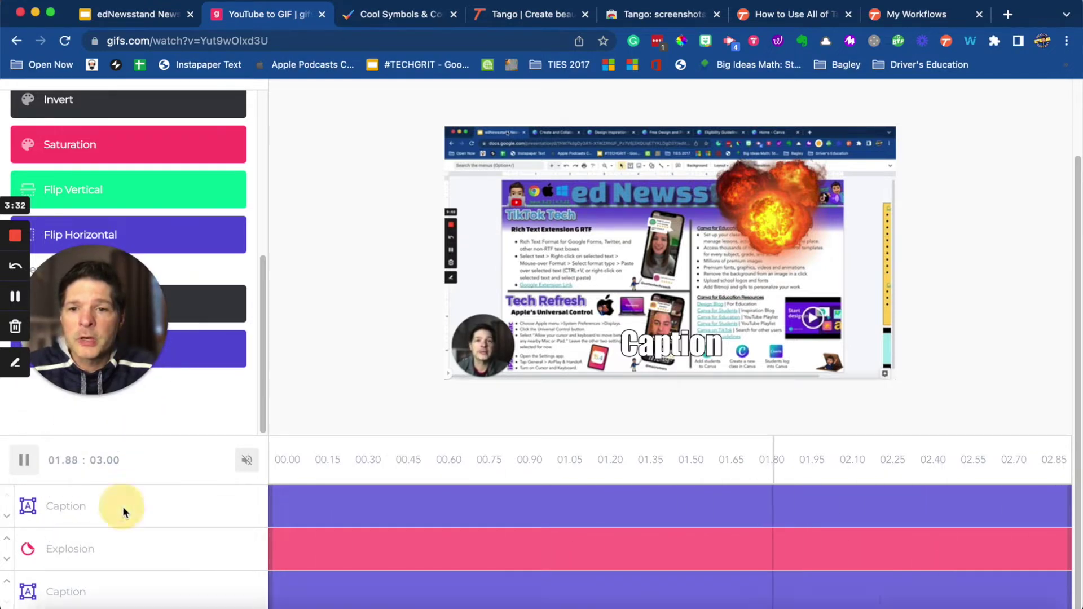
click(244, 506)
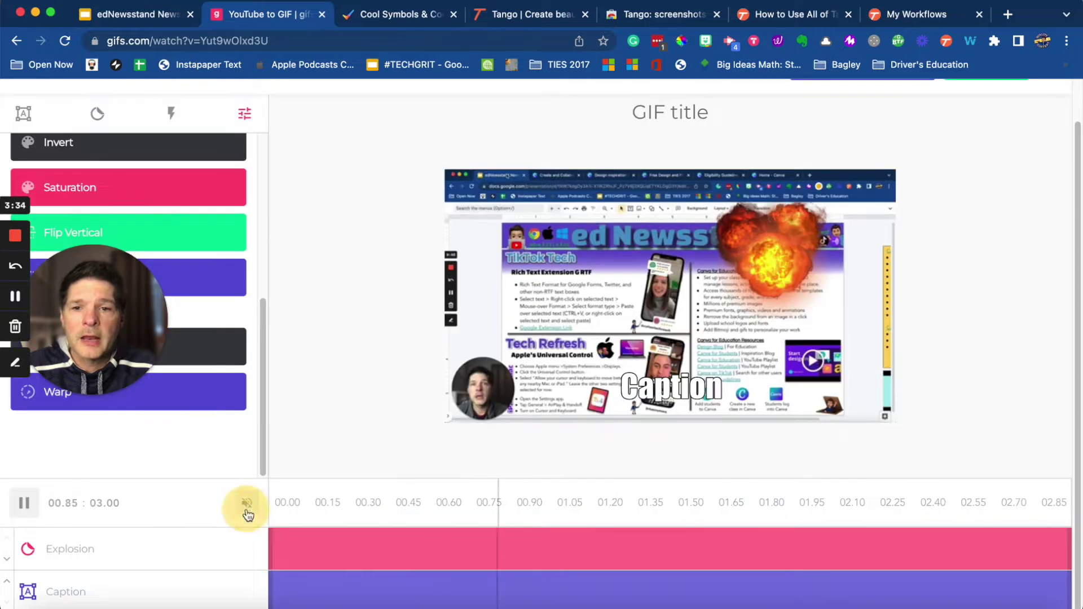
click(244, 590)
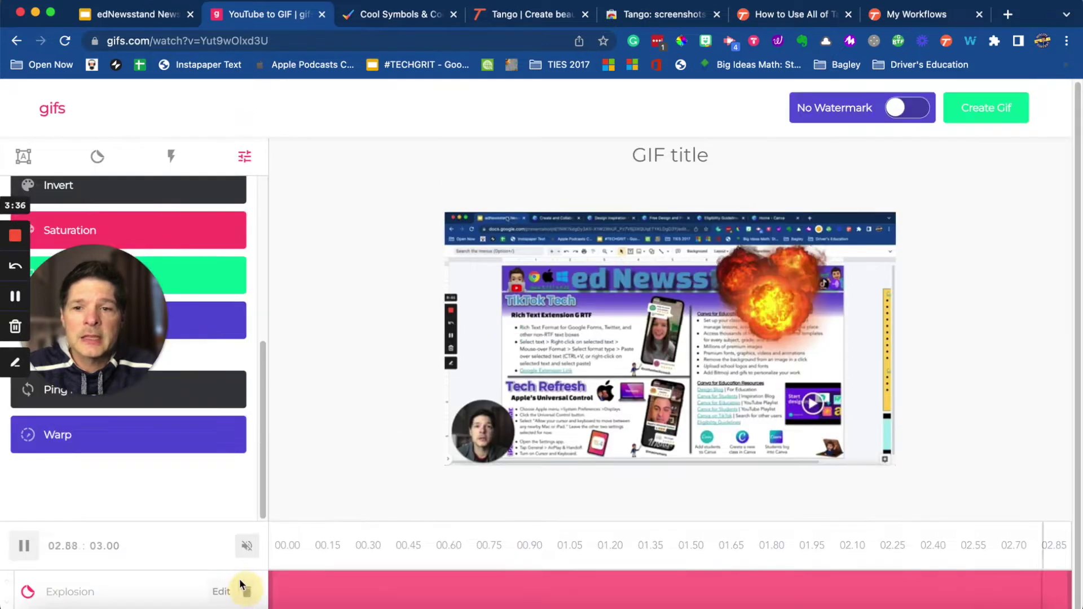
click(245, 590)
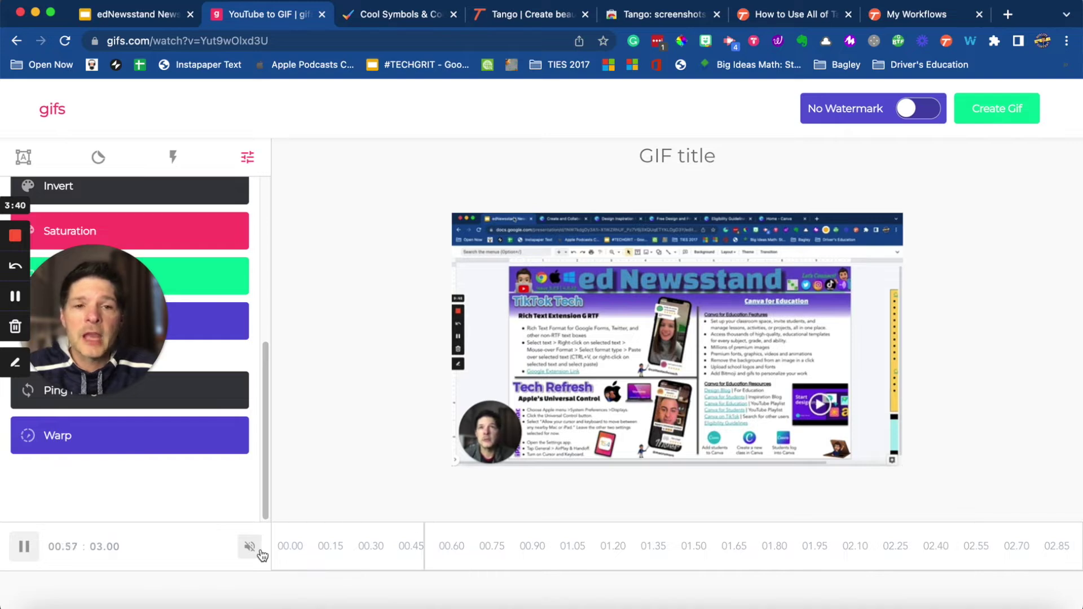
- Create the GIF with the title "Title" and no tags, declining the premium upgrade
drag(114, 333, 113, 547)
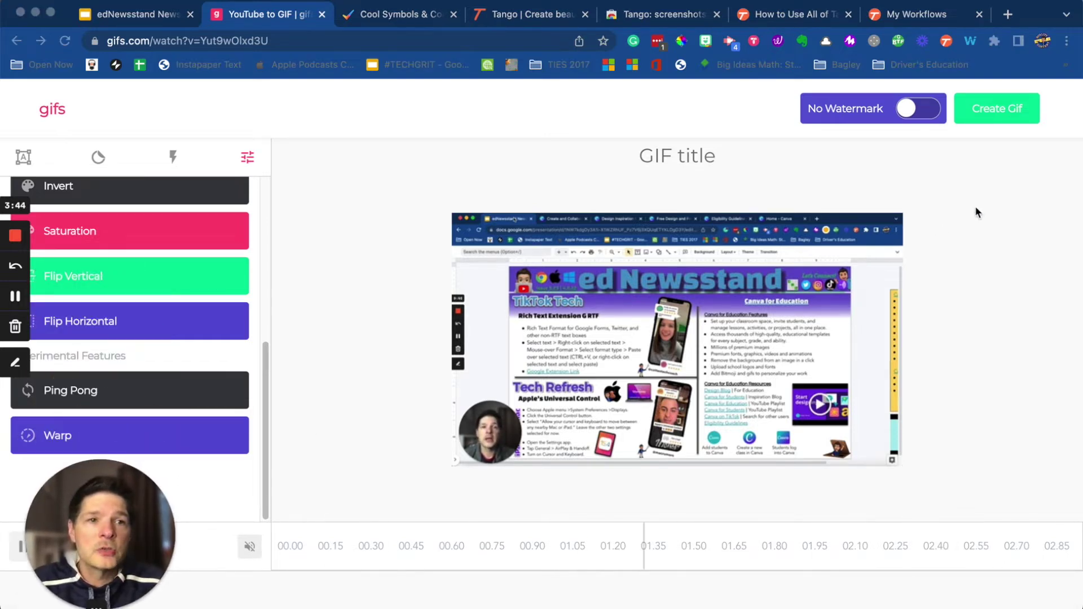
click(998, 113)
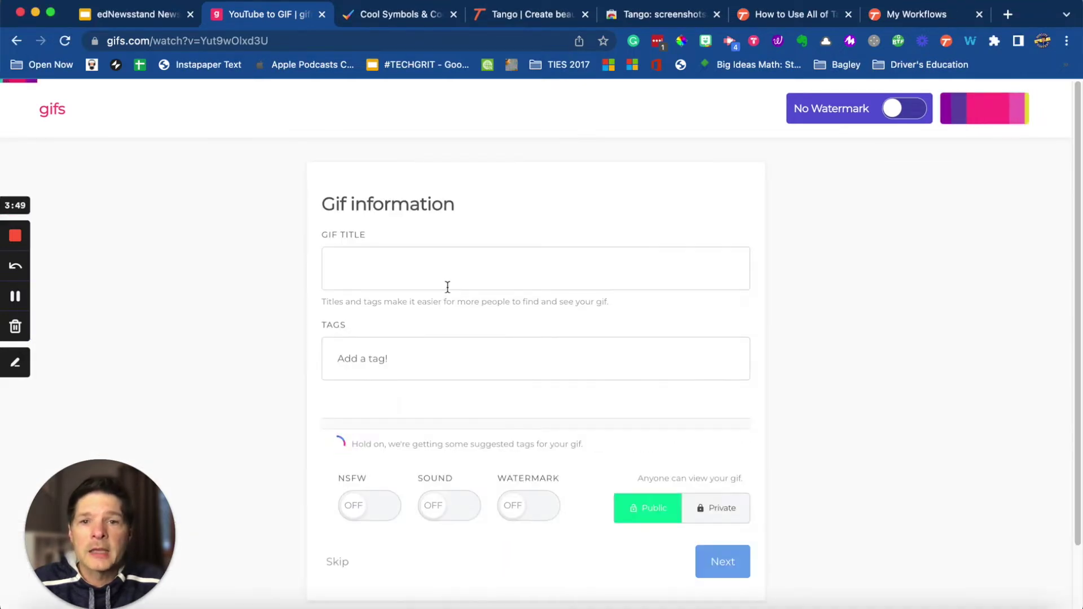
click(443, 285)
text(Title)
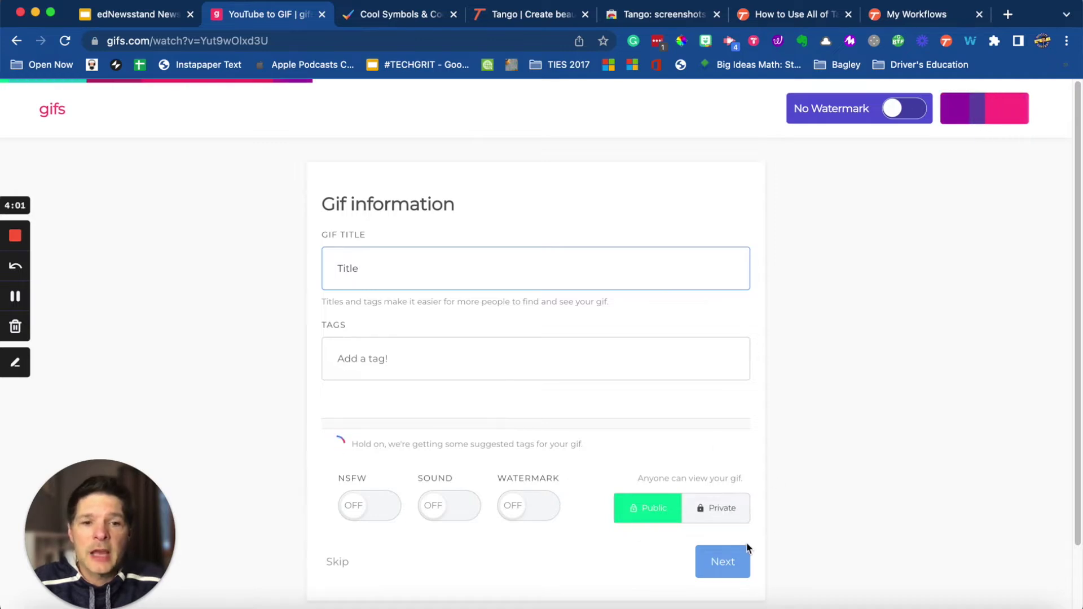
click(722, 561)
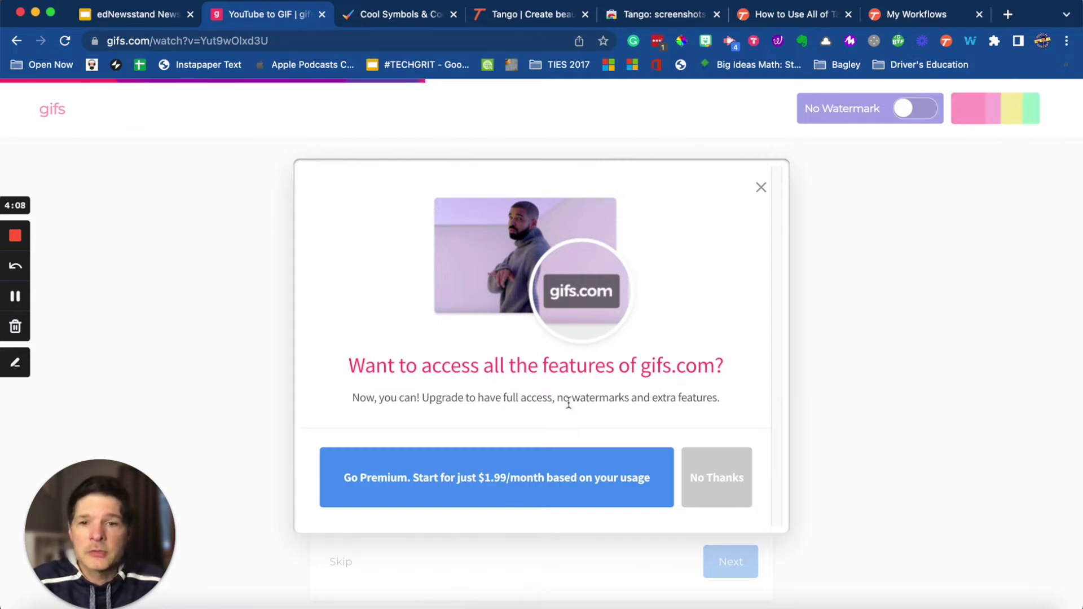
click(710, 490)
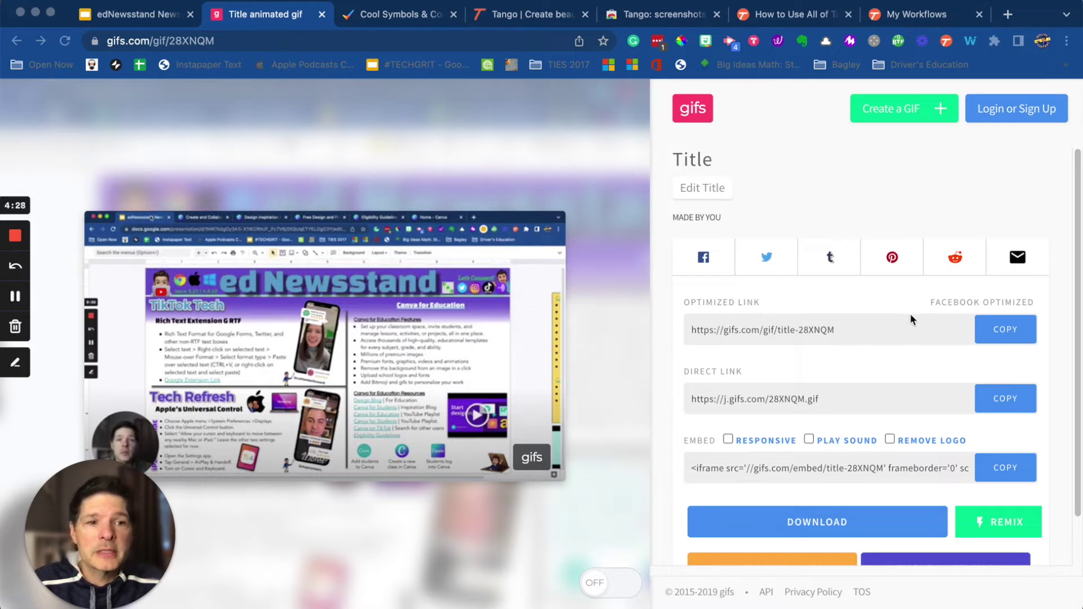
- Review the link, embed and download options for the finished GIF
scroll(848, 381, down, 1)
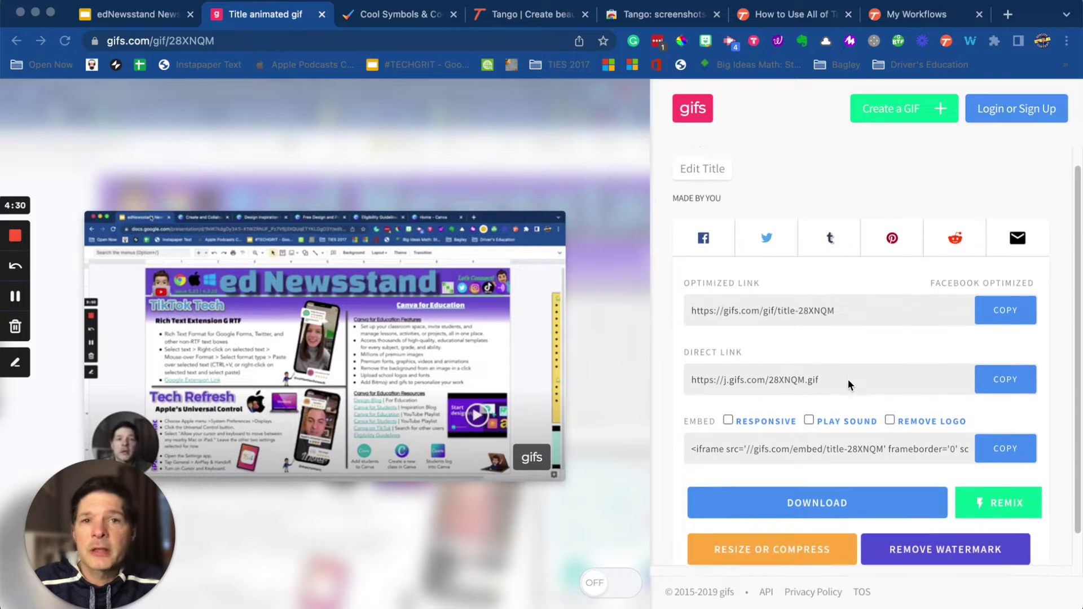
scroll(835, 395, down, 2)
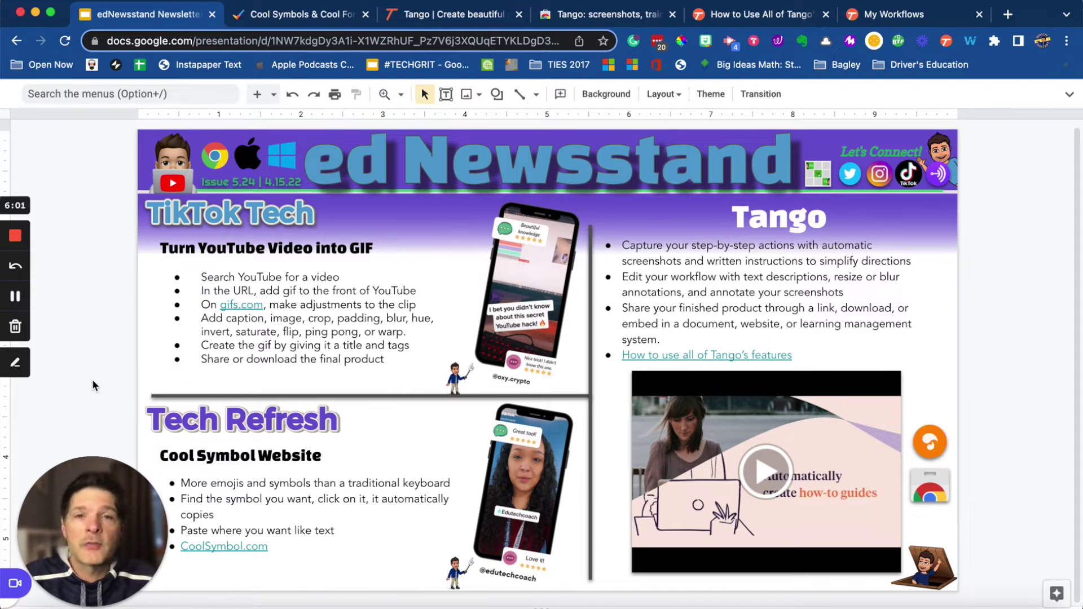
- Open the Cool Symbol website and look through its star, copyright, office and currency symbols
click(303, 15)
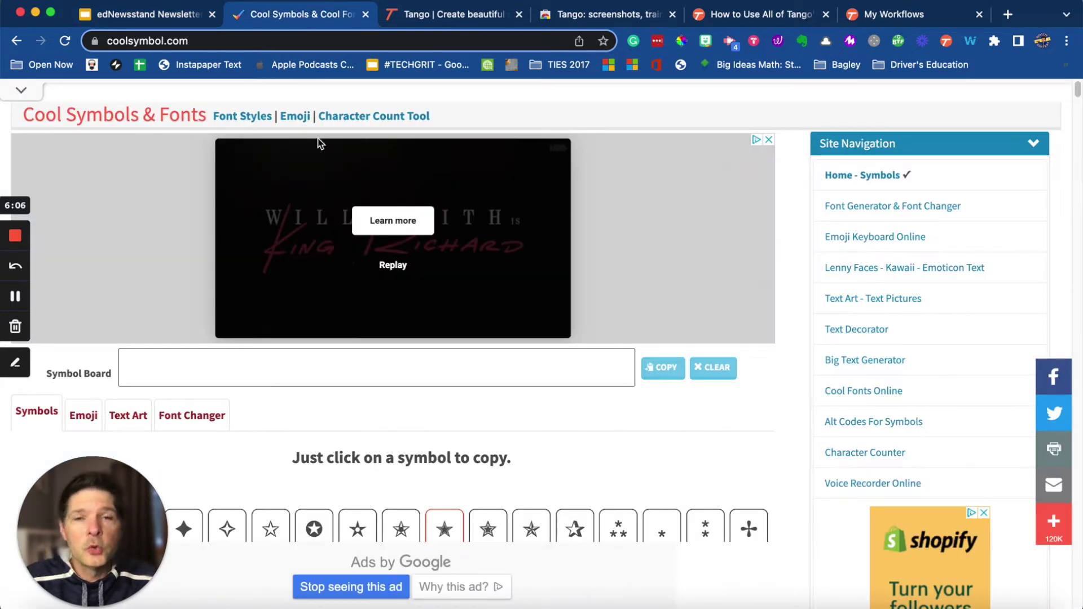
scroll(388, 383, down, 5)
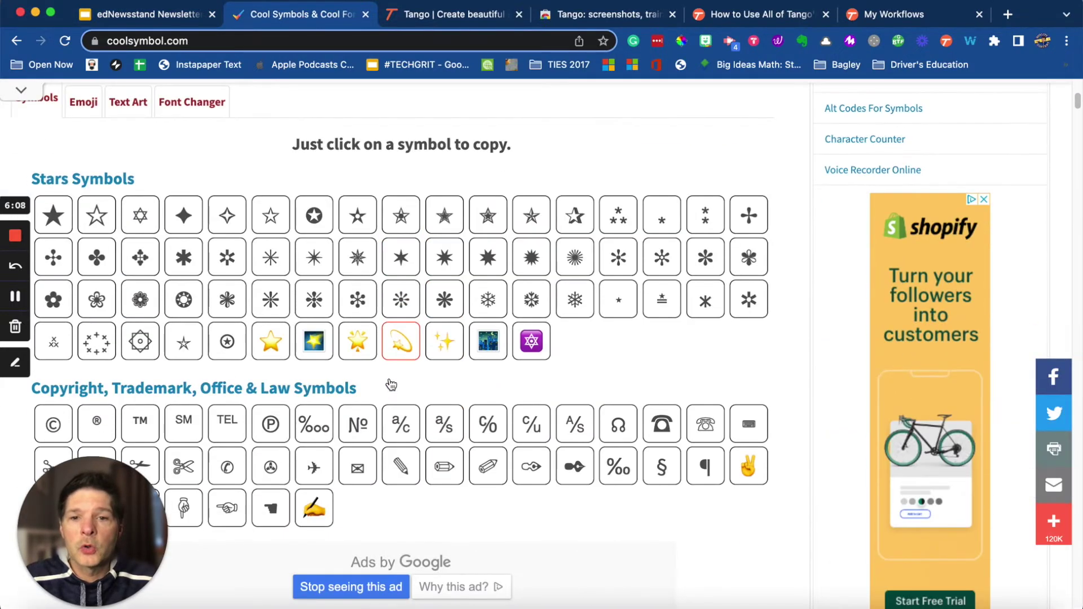
scroll(391, 383, up, 5)
scroll(390, 374, down, 5)
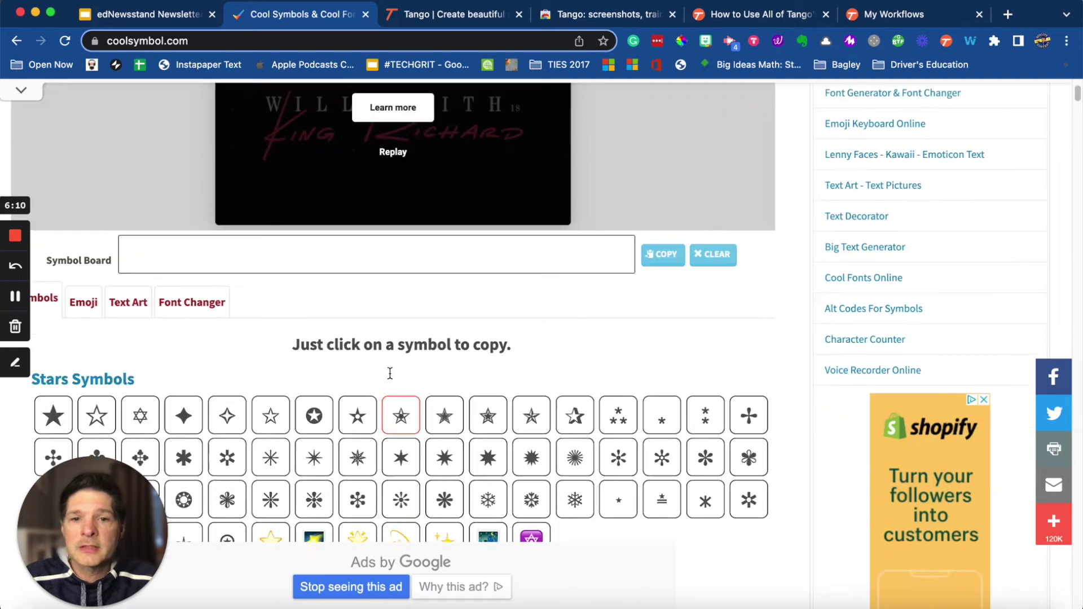
click(390, 373)
scroll(372, 389, down, 1)
click(360, 398)
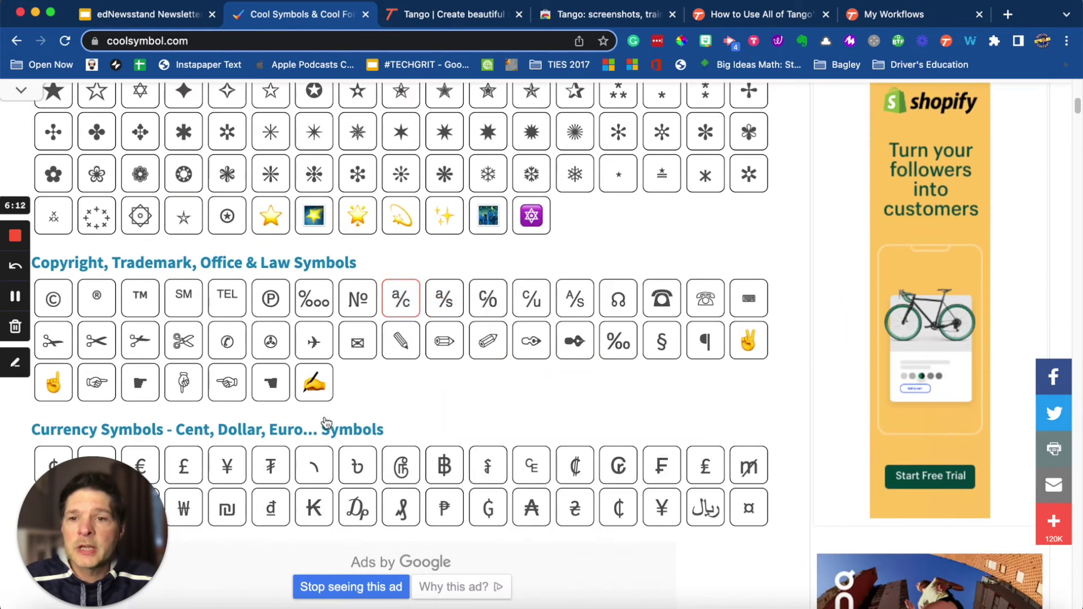
- Copy the White Scissors symbol and return to the Cool Symbol Website section of the newsletter slide
click(227, 383)
click(150, 354)
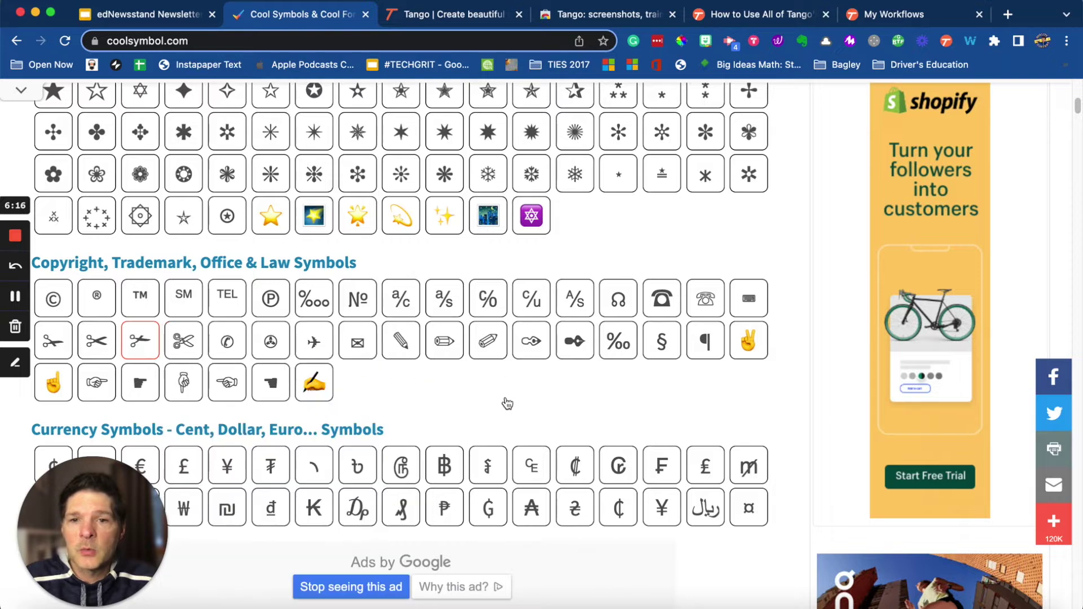
click(314, 383)
click(185, 344)
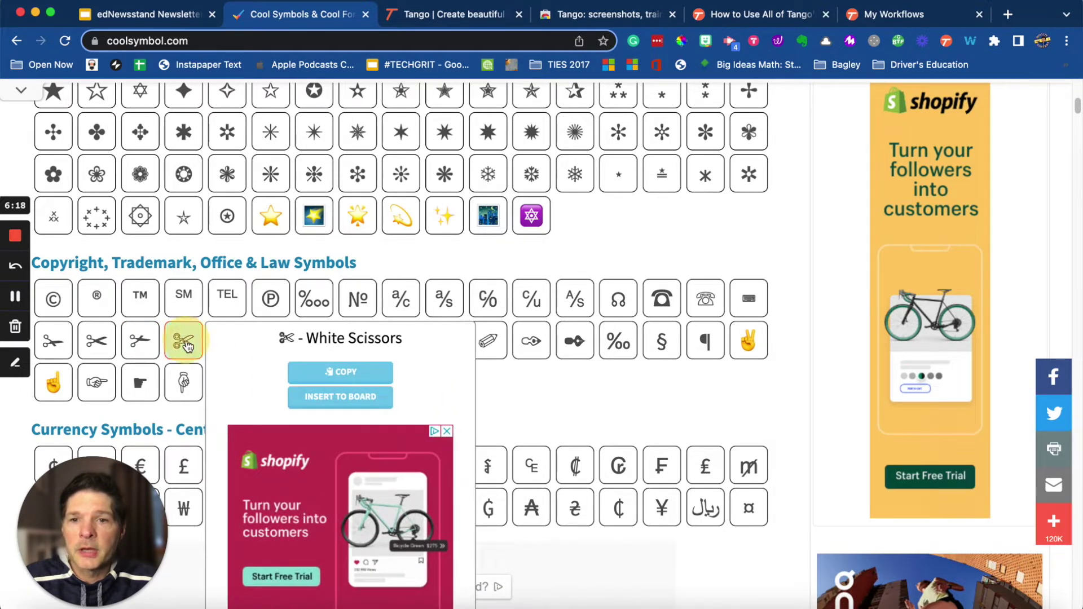
click(188, 344)
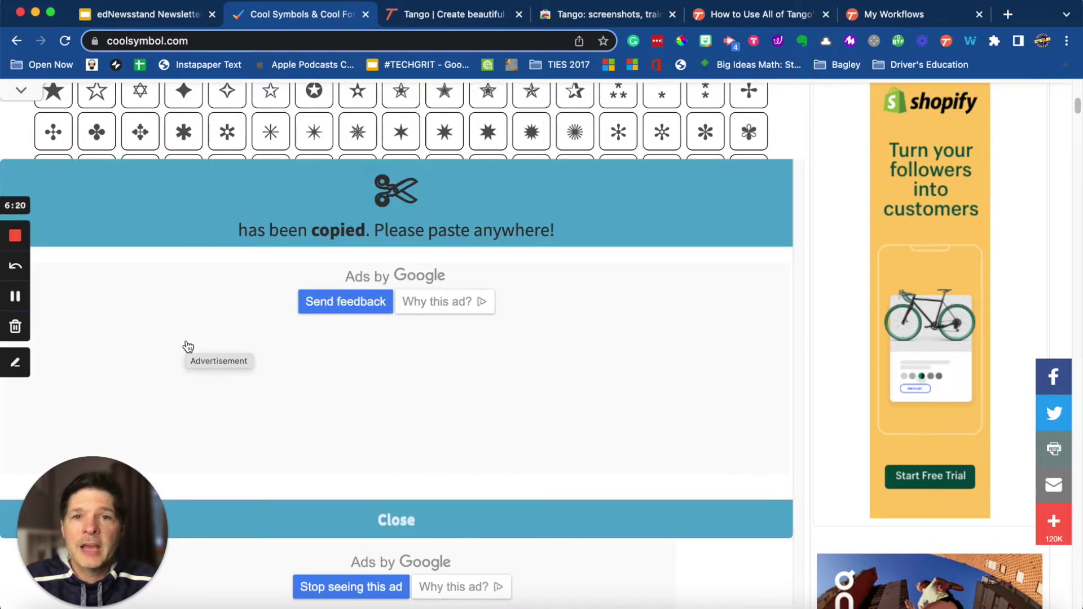
click(175, 19)
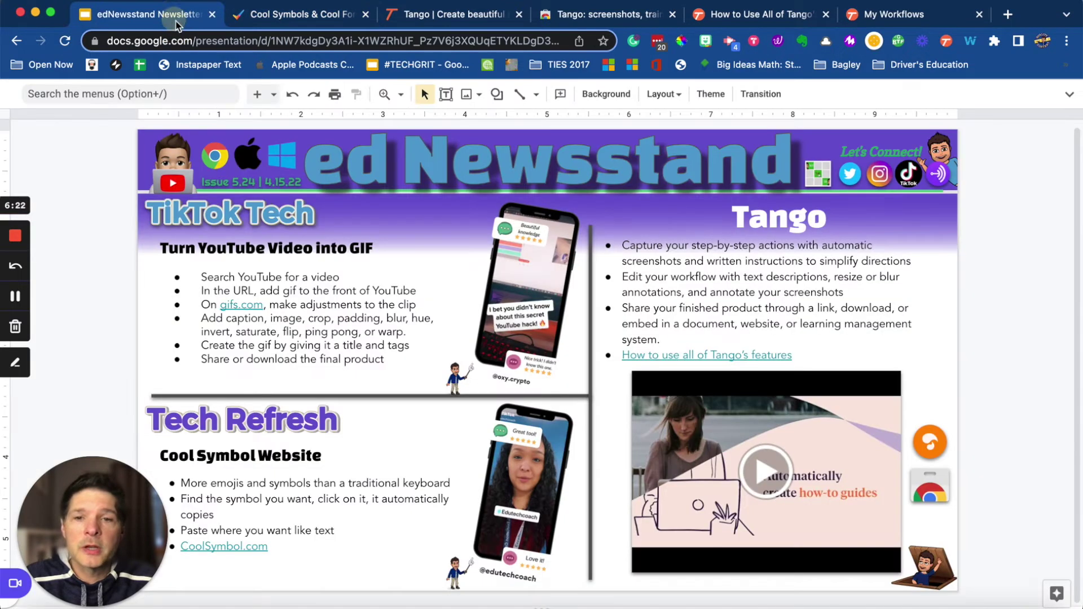
click(337, 451)
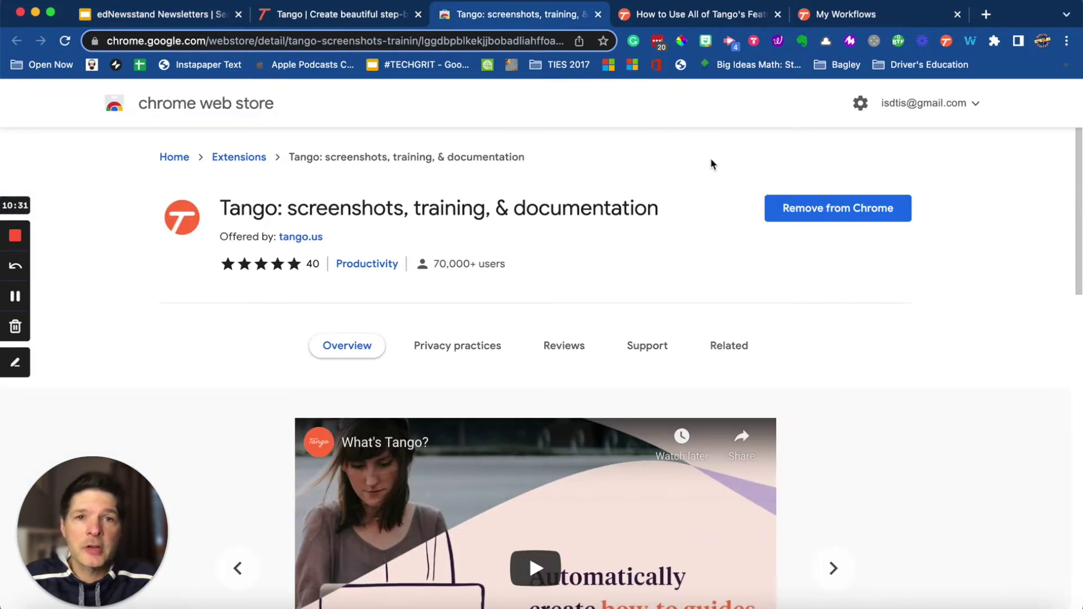
- Look over the Tango extension's page in the Chrome Web Store
scroll(696, 367, down, 3)
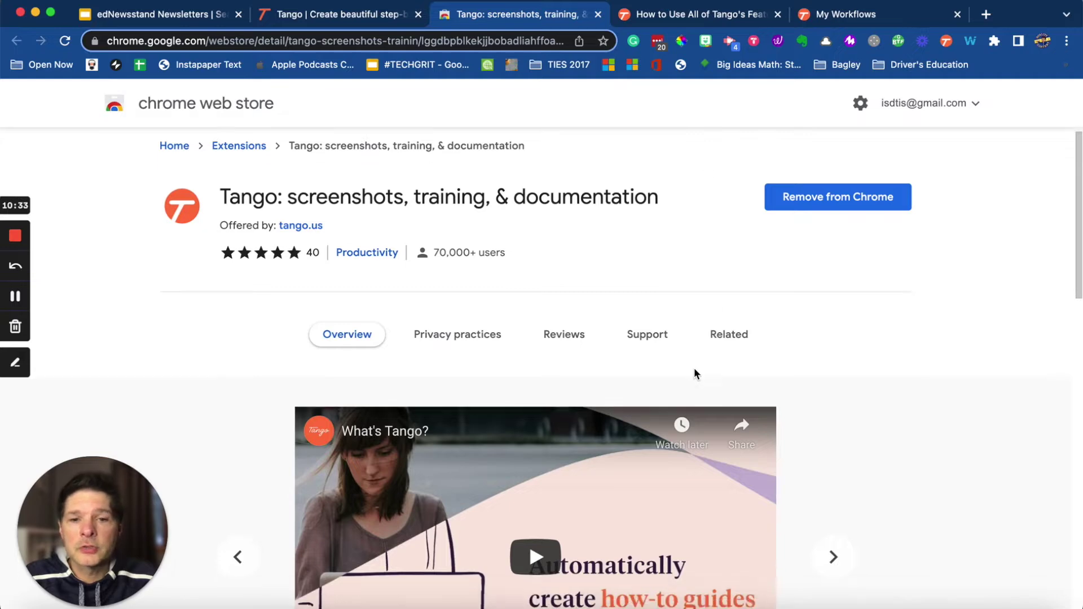
scroll(538, 402, up, 3)
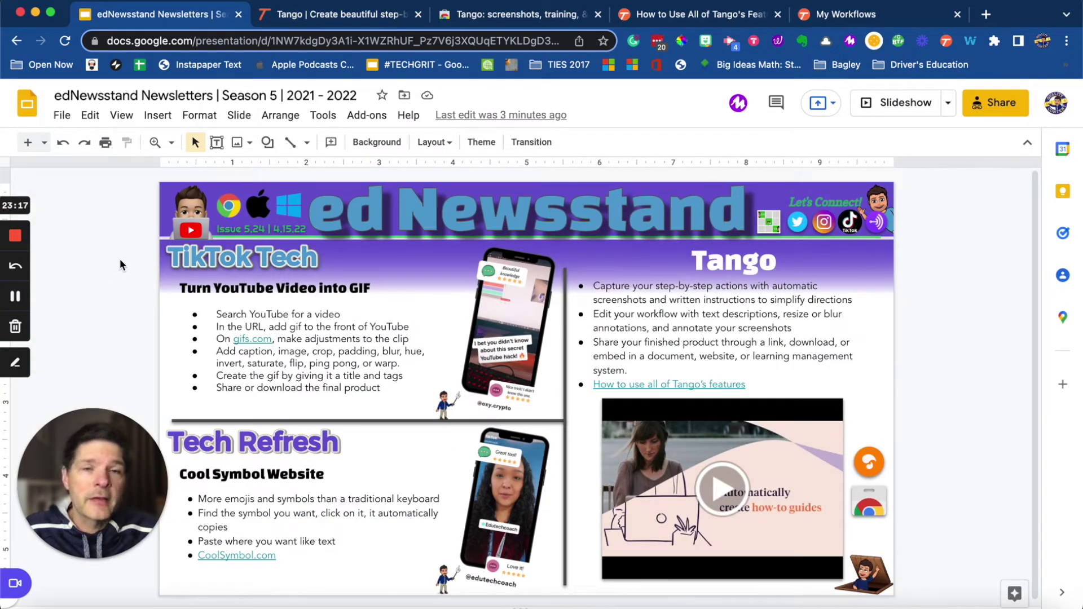
- Start capturing a workflow with the Tango extension on the newsletter slide
click(948, 43)
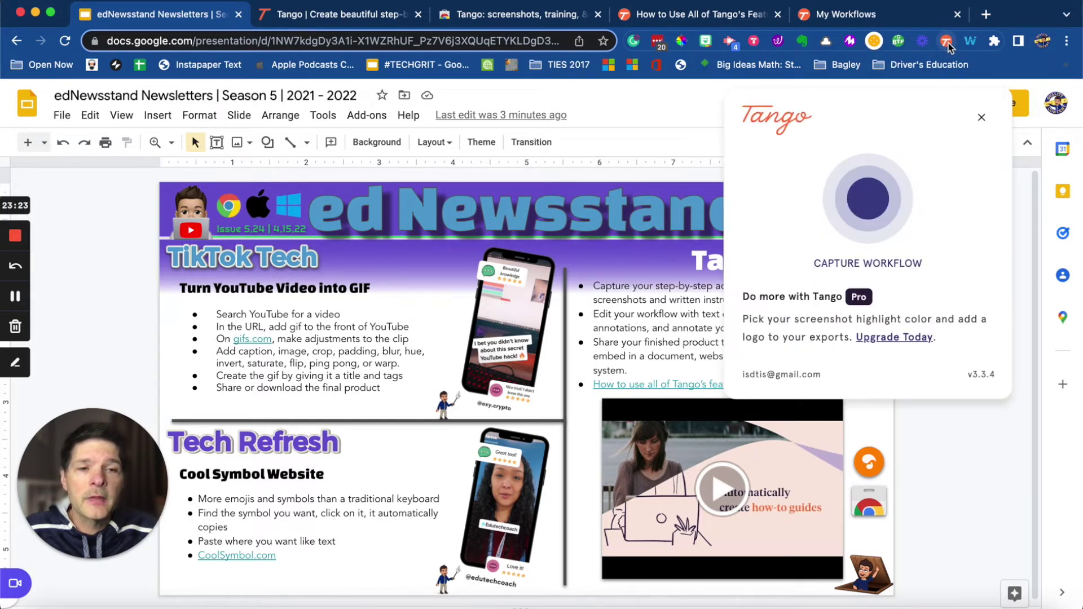
click(879, 209)
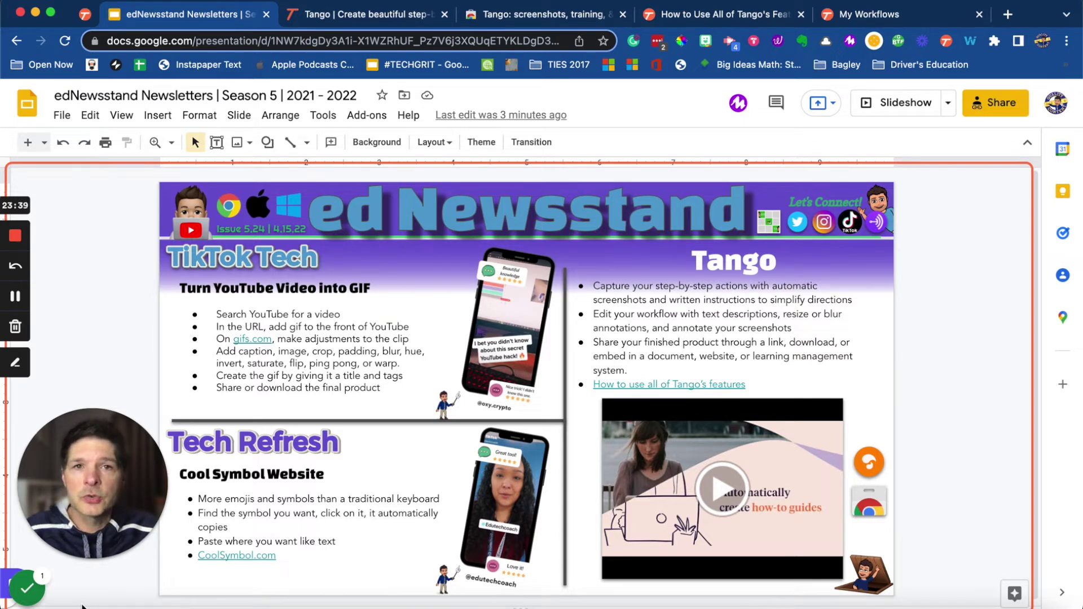
mouse_move(35, 584)
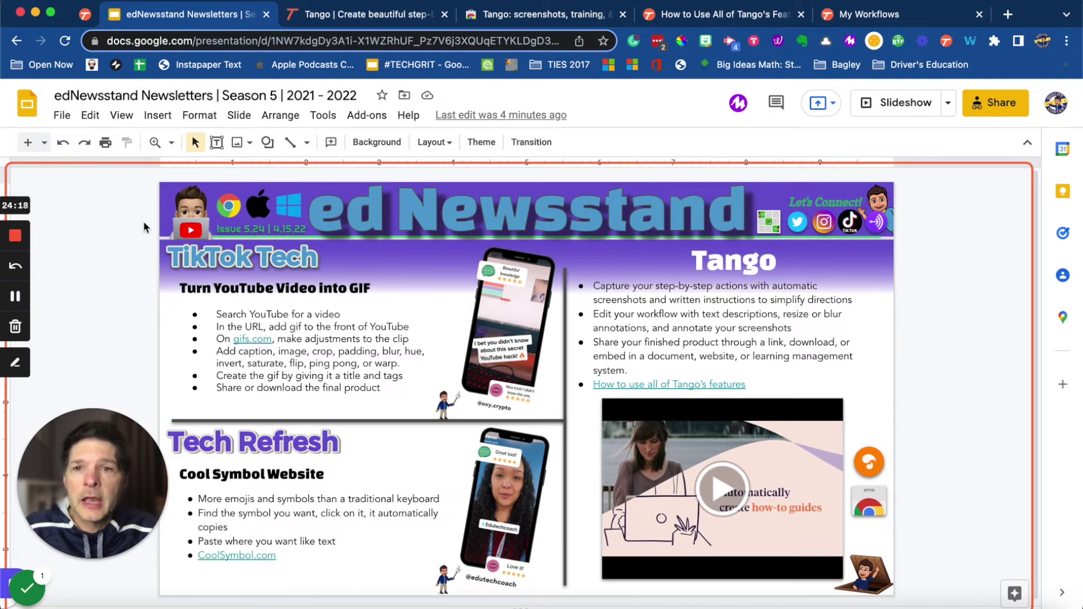
- Insert word art with the text "WordArt" on the newsletter slide
click(158, 116)
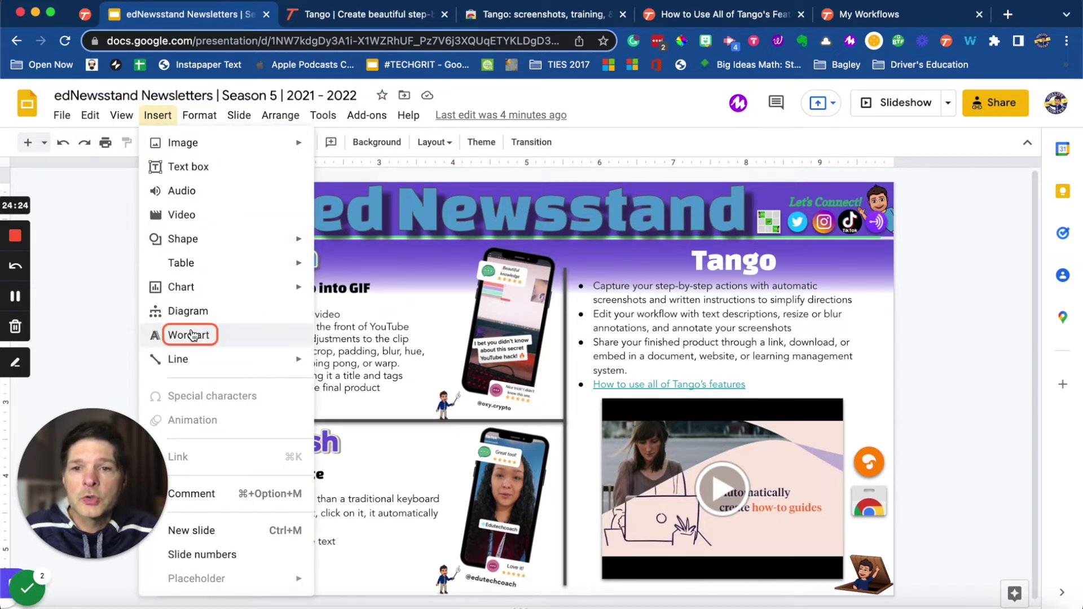
click(171, 337)
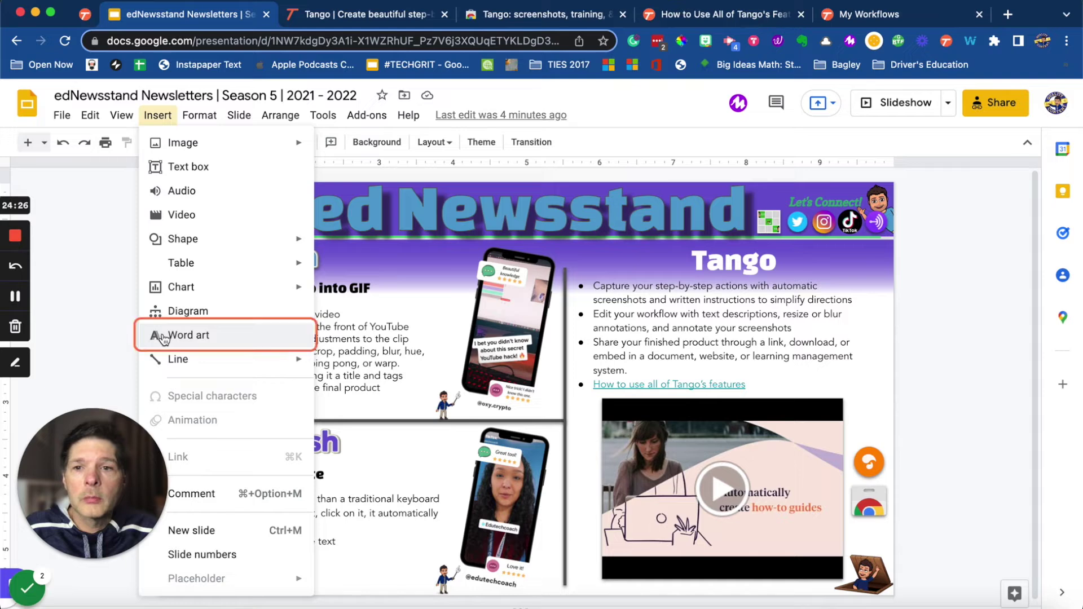
click(164, 337)
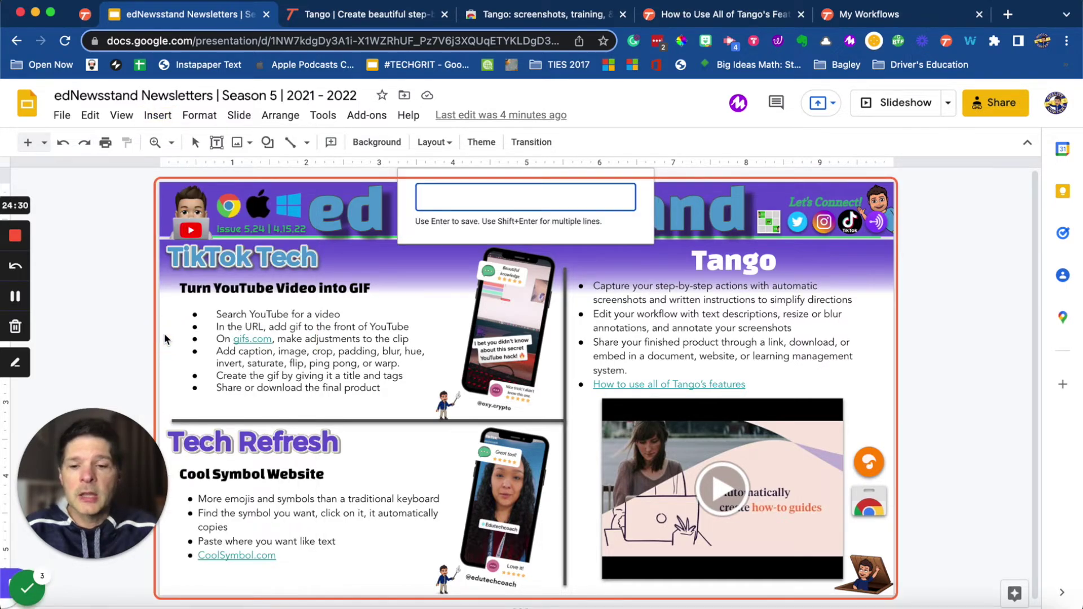
text(WordArt)
key(Return)
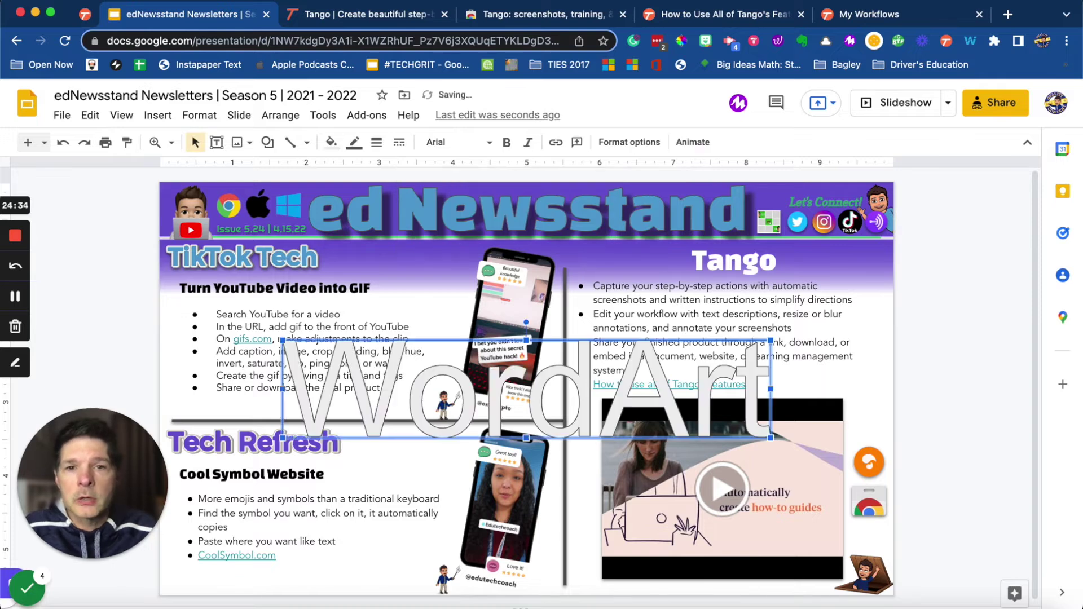
- Give the word art an orange fill and a thicker blue border
click(331, 143)
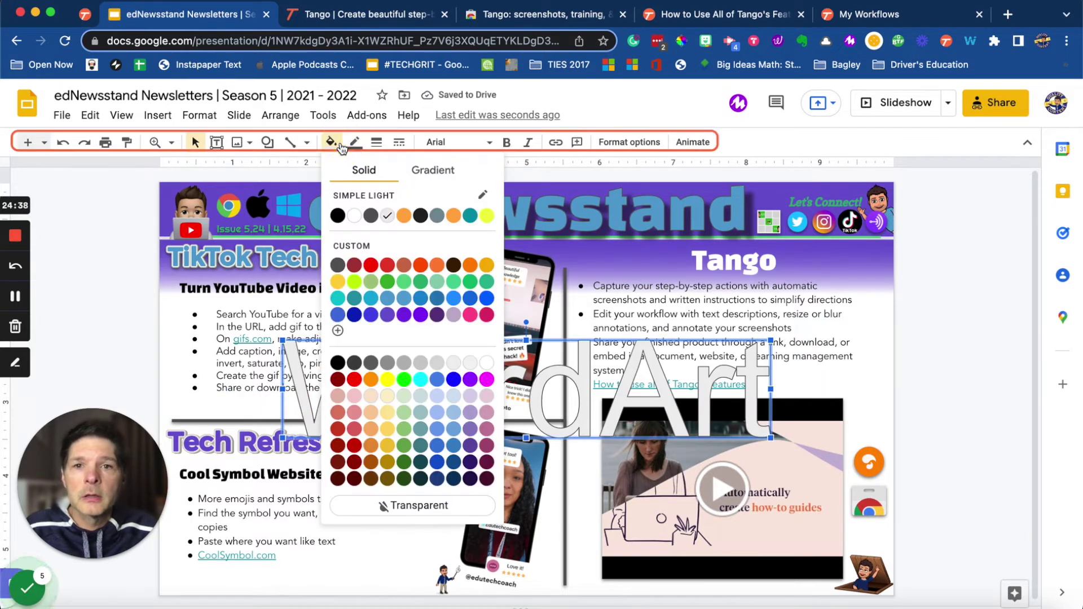
click(404, 215)
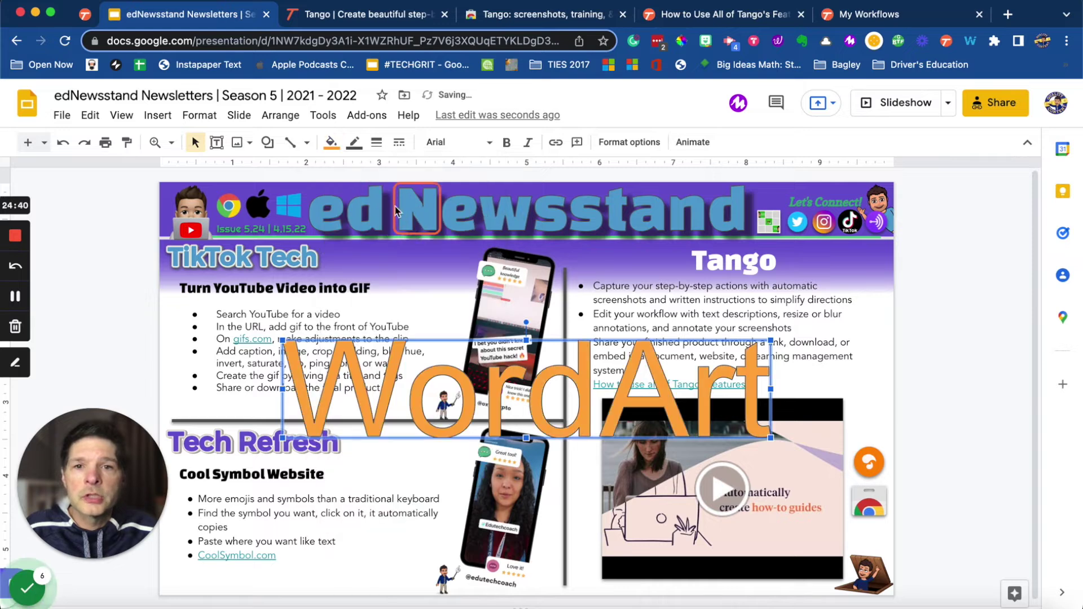
click(355, 141)
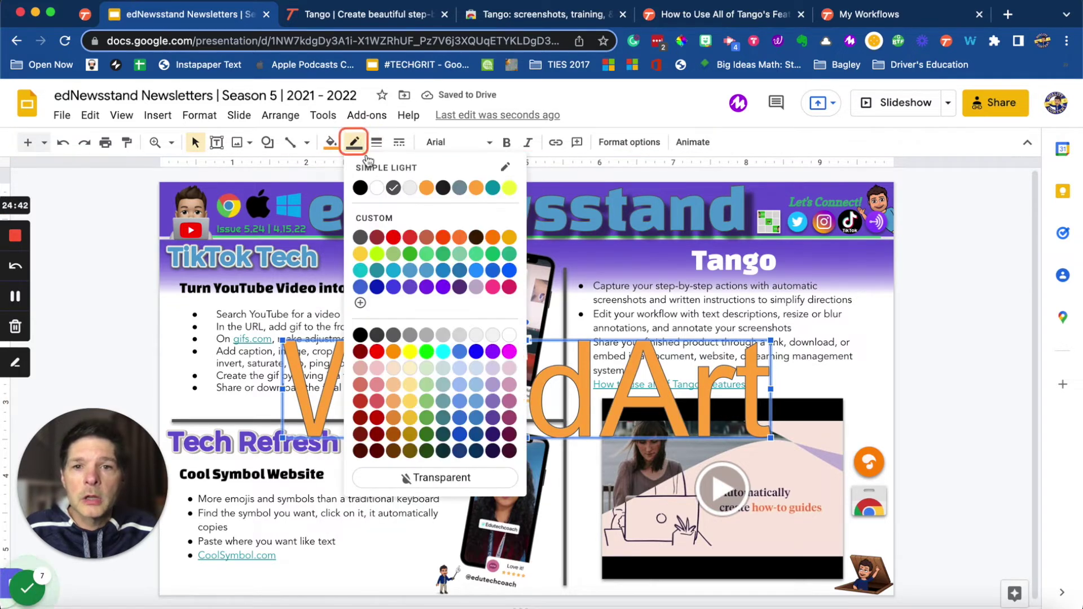
click(510, 270)
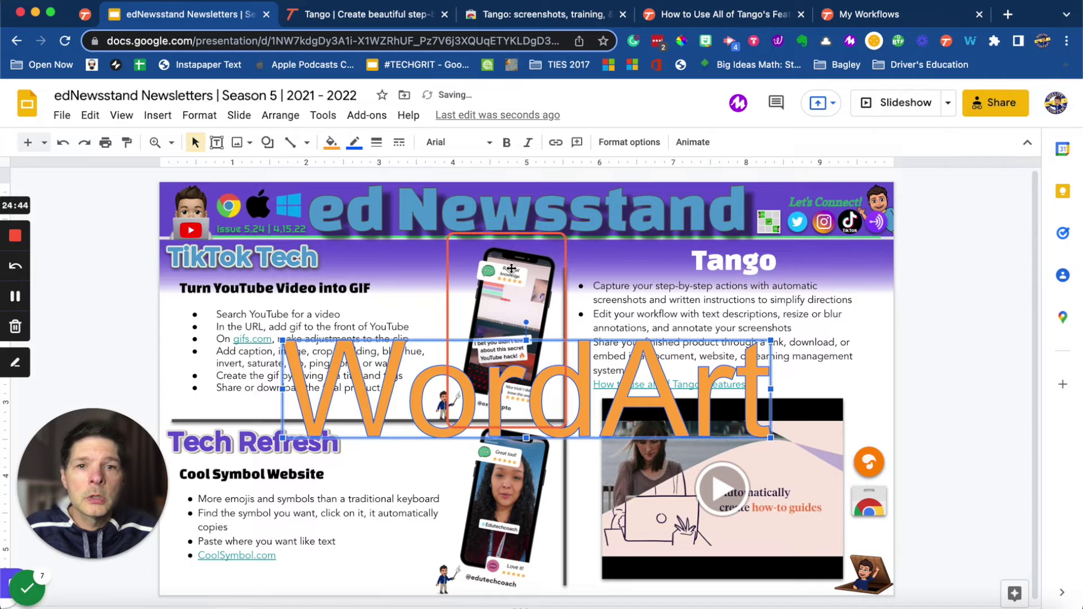
click(377, 142)
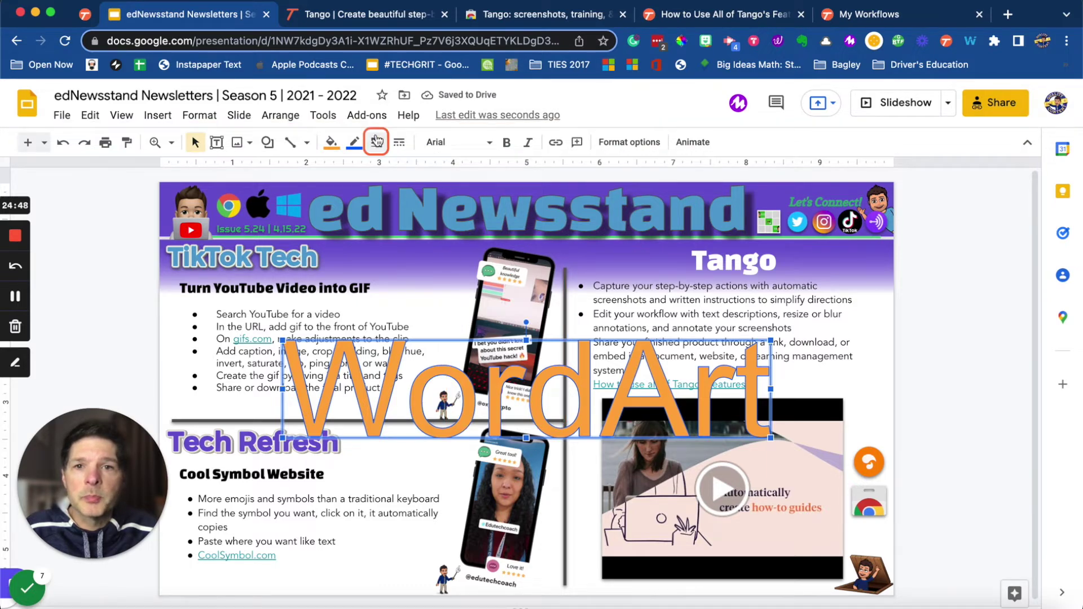
click(405, 269)
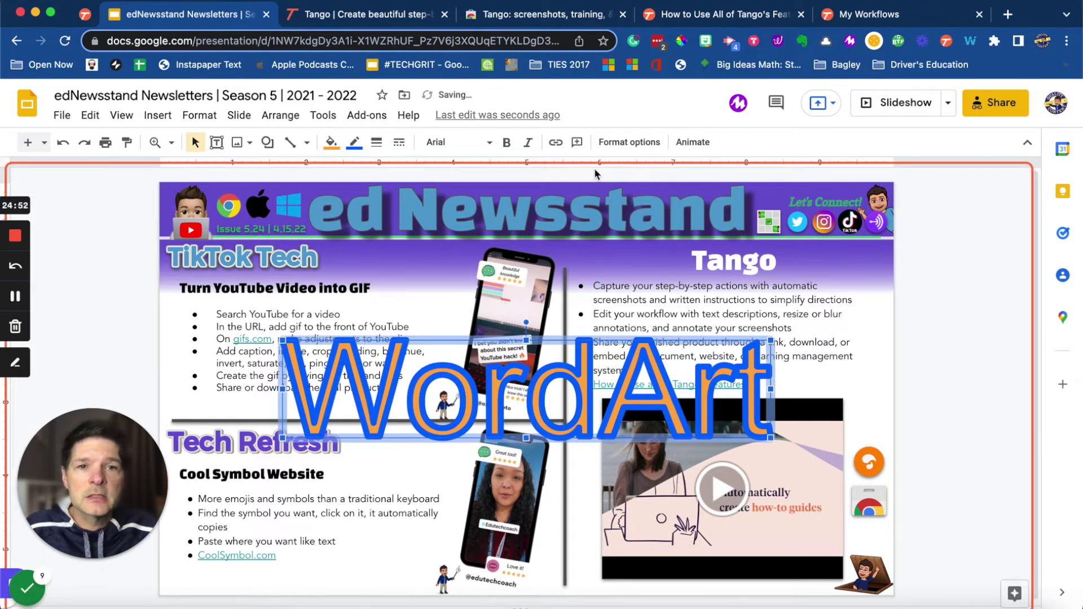
- Turn on the drop shadow and reflection for the word art
click(629, 143)
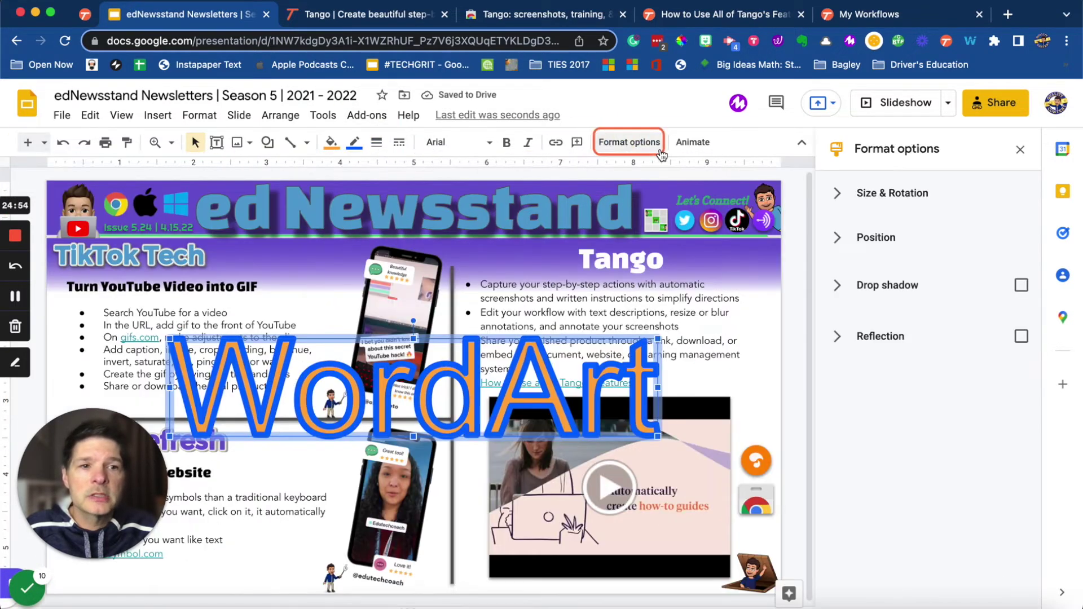
click(1022, 285)
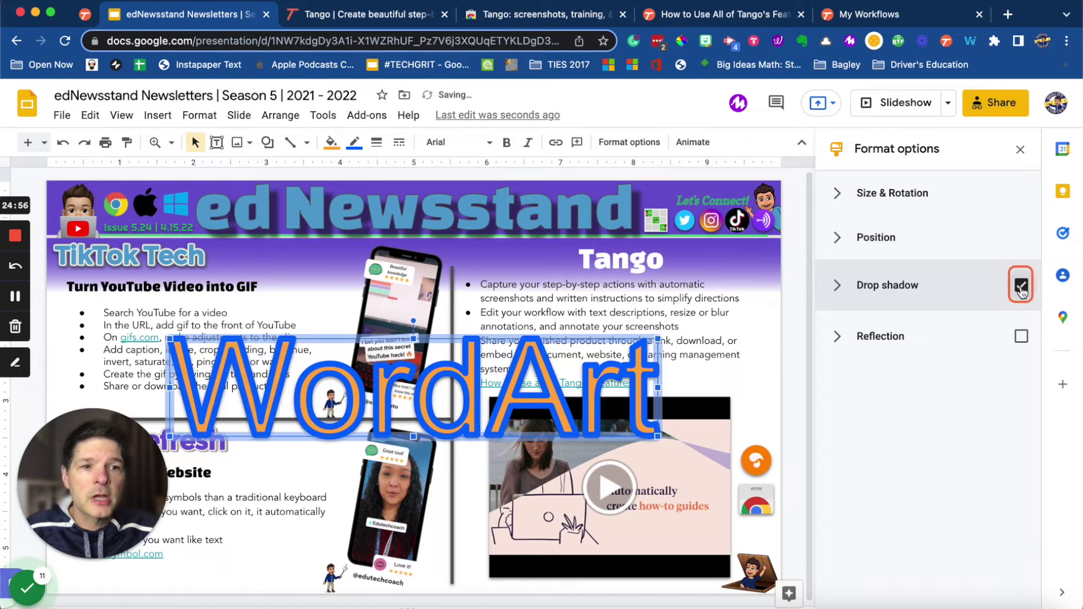
click(1020, 341)
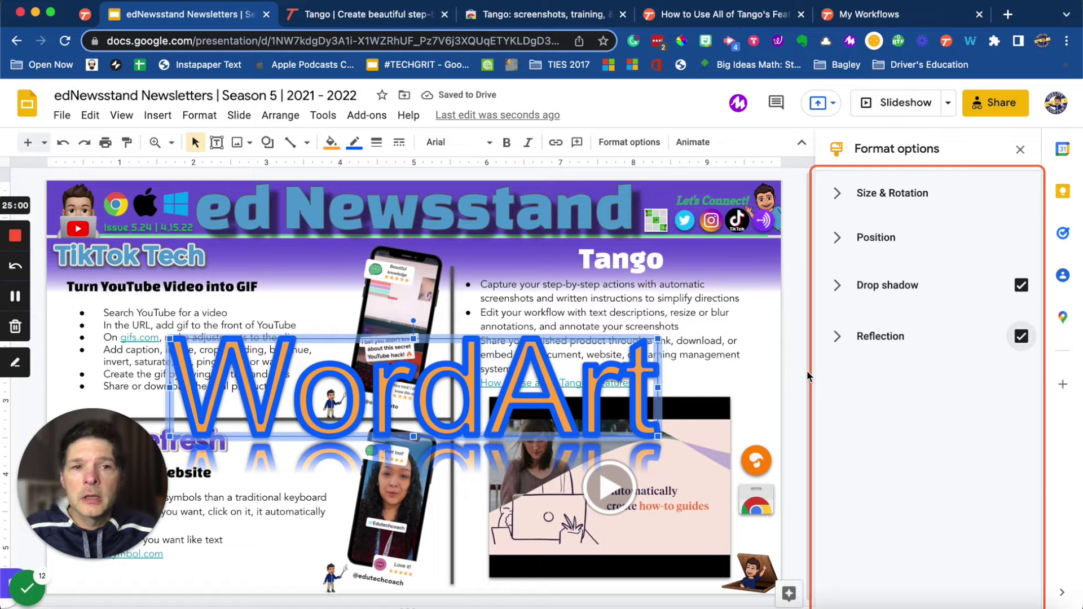
- Finish the Tango capture and title the workflow "Insert WordArt in Google Slides"
mouse_move(23, 591)
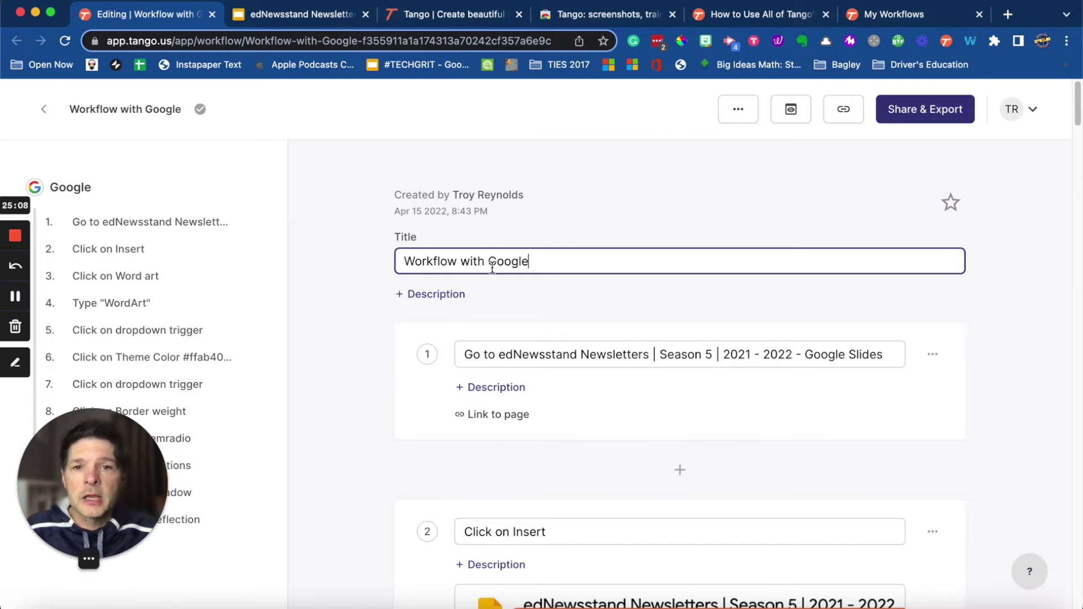
key(super+a)
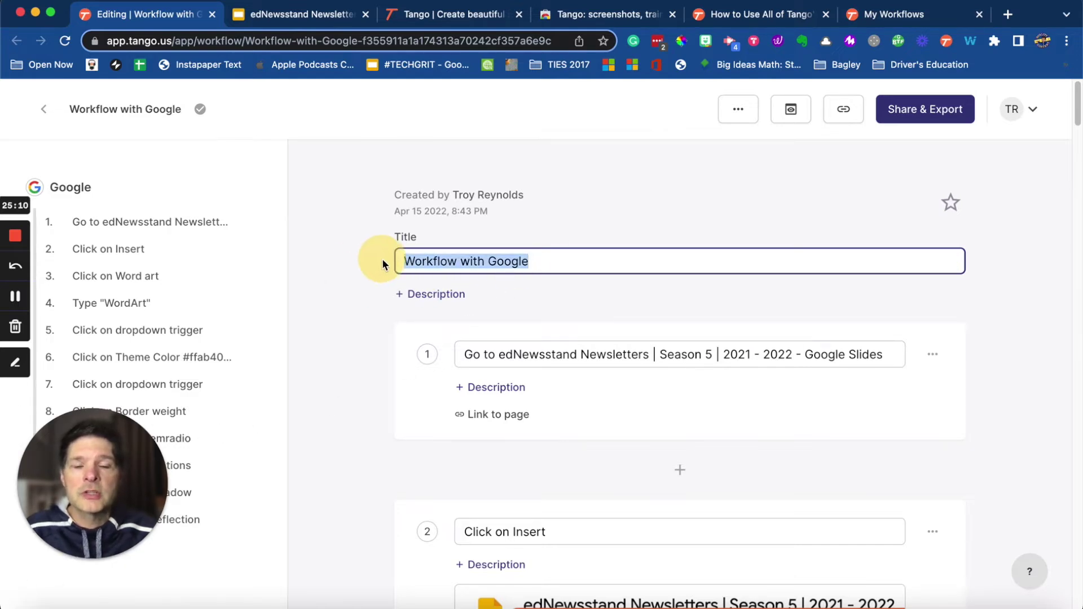
text(Insert Wo)
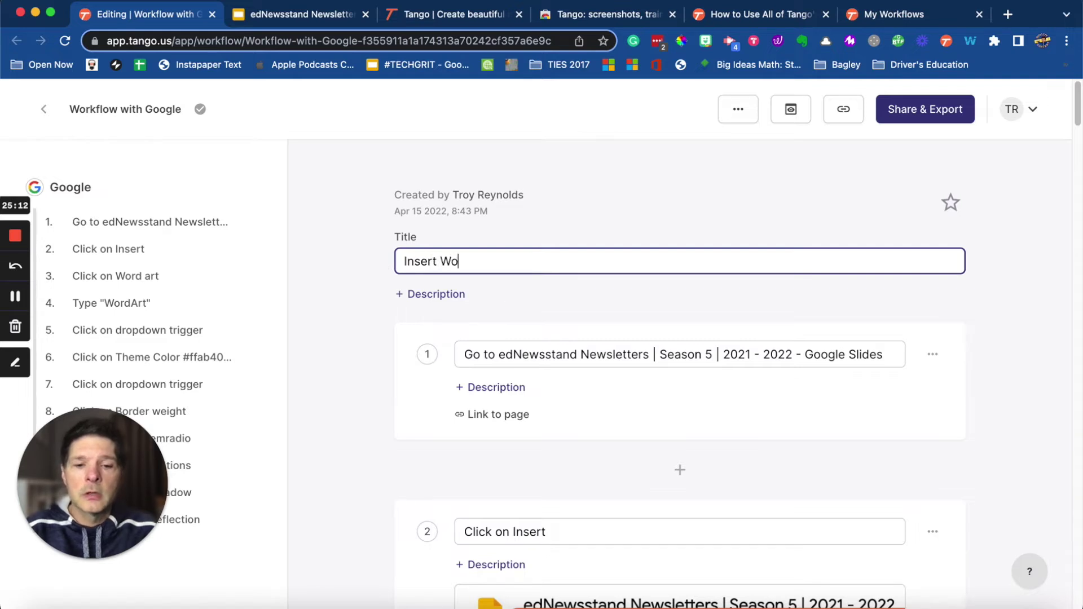
text(rdArt in Google Slides)
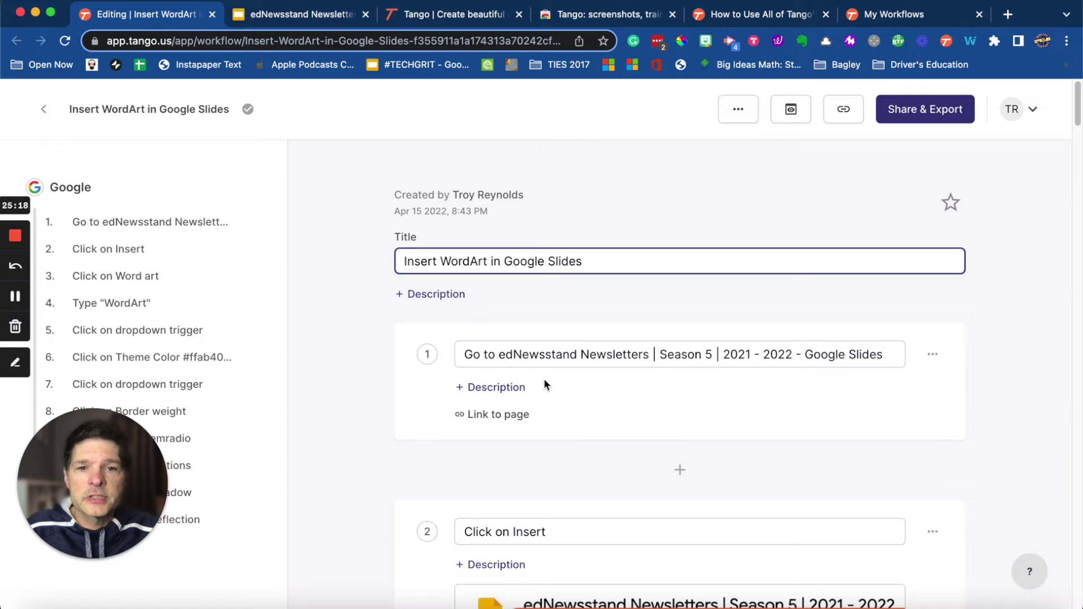
- Delete the workflow's first step, which goes to the edNewsstand Newsletters presentation
click(933, 354)
click(902, 413)
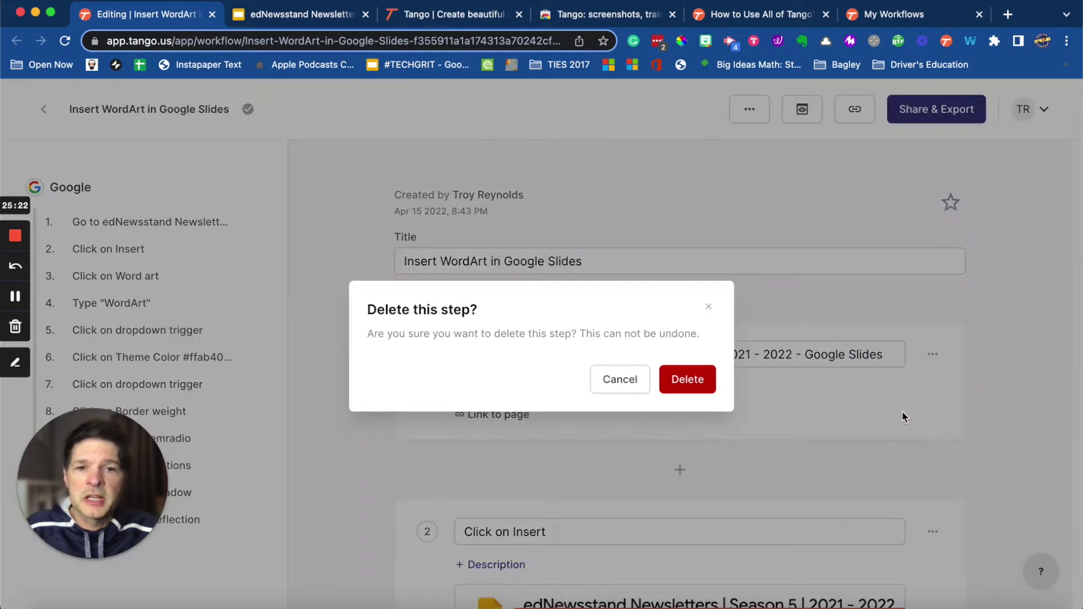
click(698, 377)
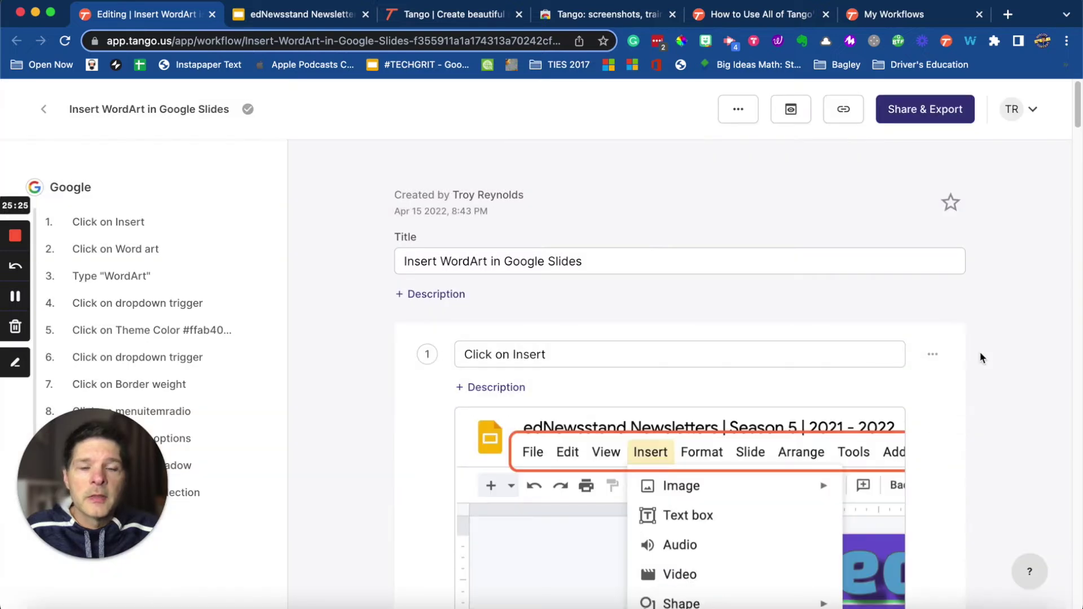
- Review the screenshots and titles of the captured Insert and Word art steps
scroll(982, 359, down, 3)
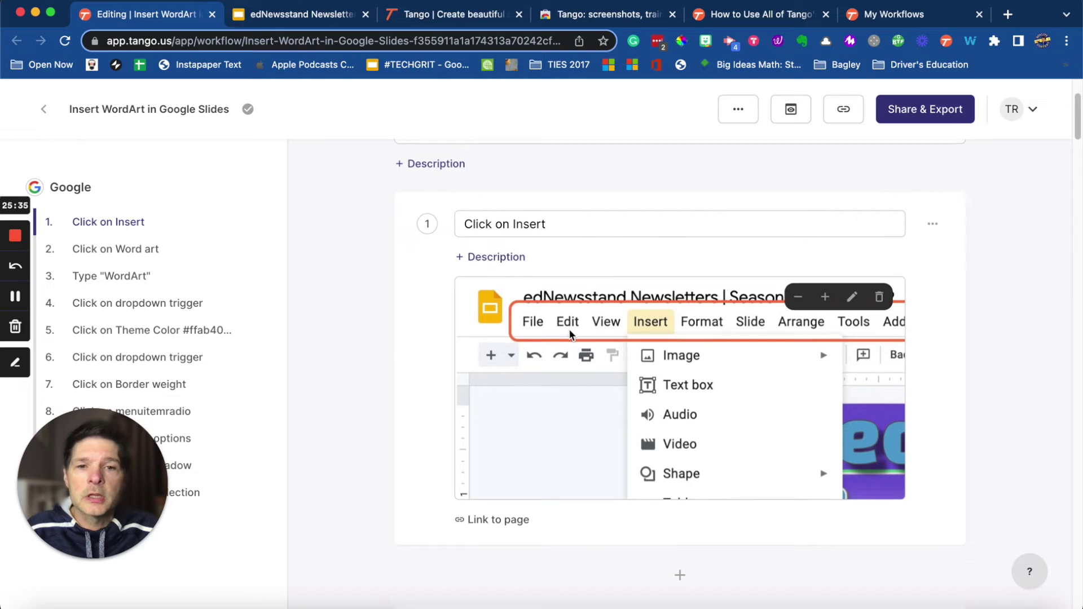
scroll(570, 332, up, 1)
scroll(570, 333, down, 1)
scroll(570, 333, down, 6)
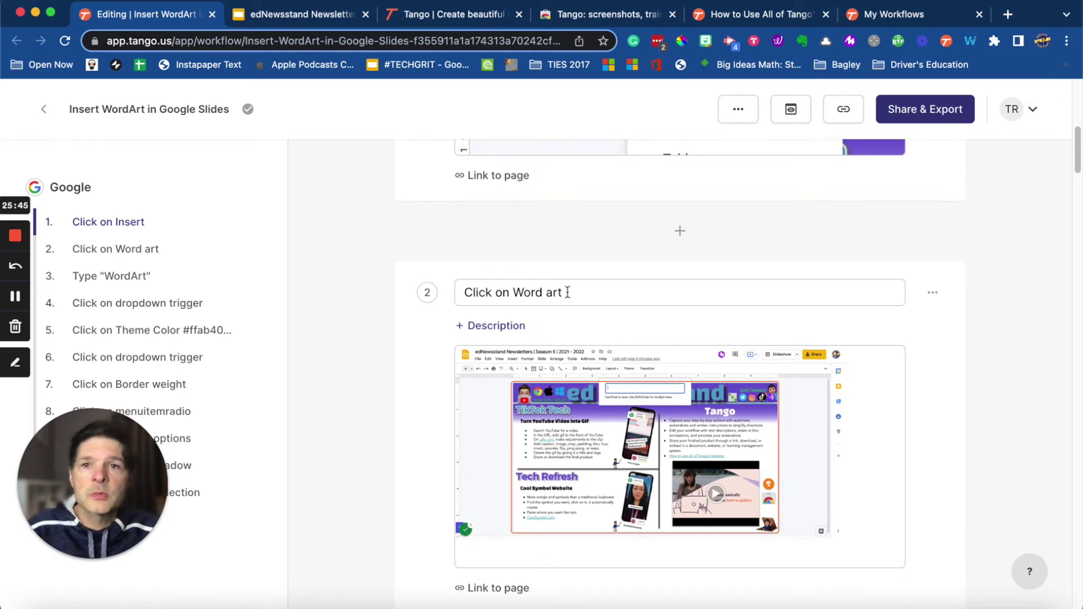
- Capture more steps after the workflow's first step: insert word art in the edNewsstand Newsletters presentation, and finish the capture
click(680, 235)
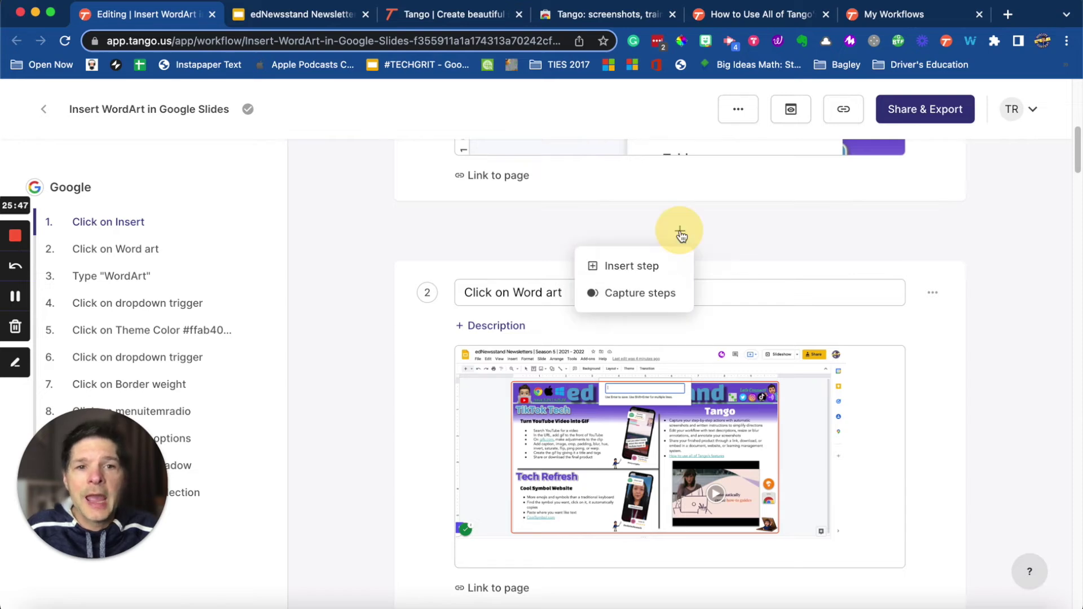
click(635, 298)
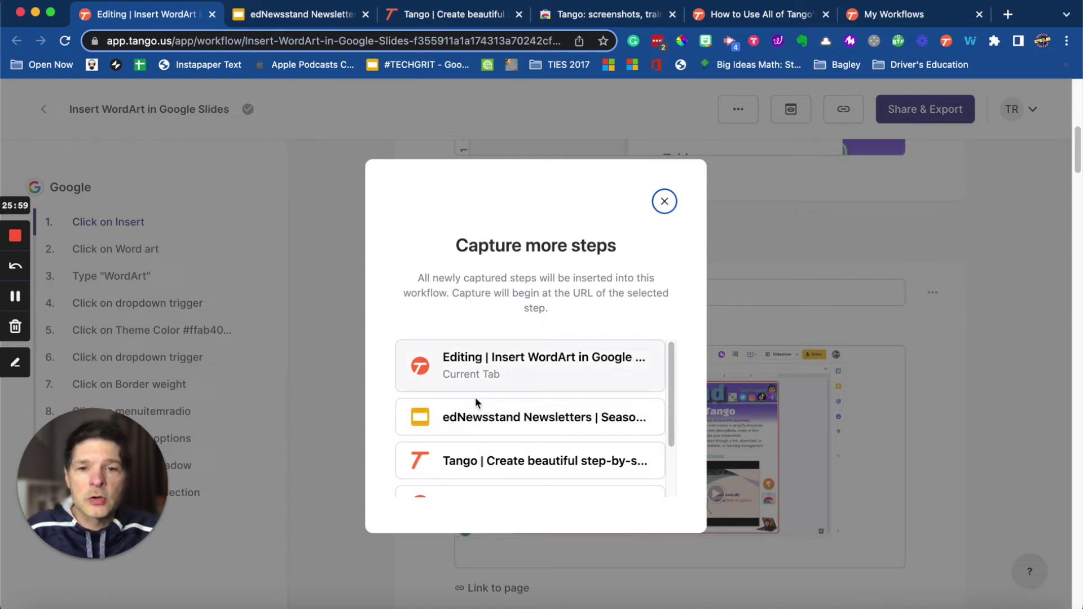
click(471, 425)
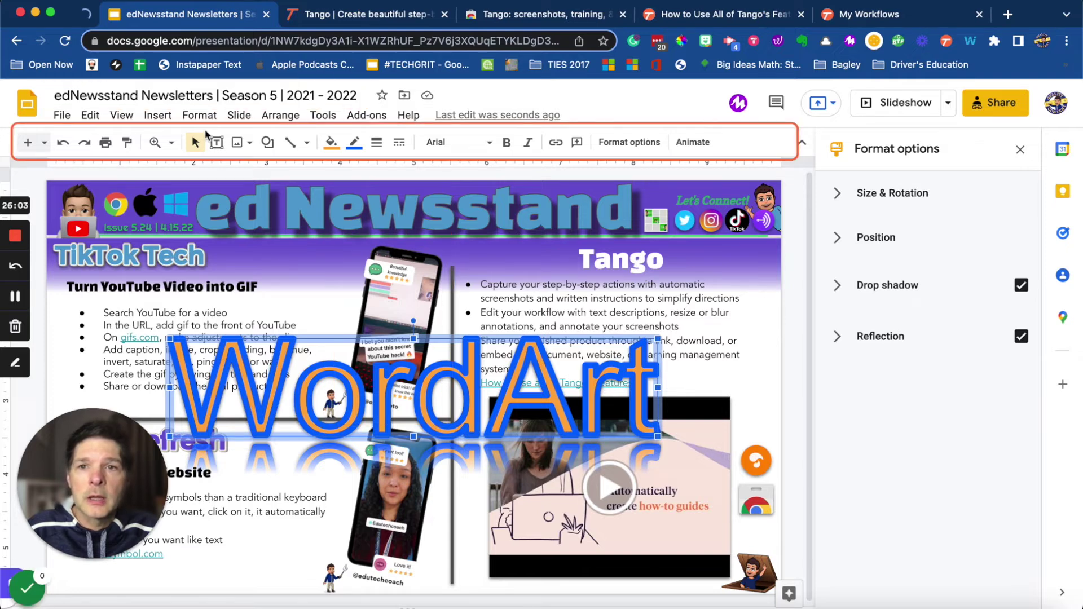
click(157, 115)
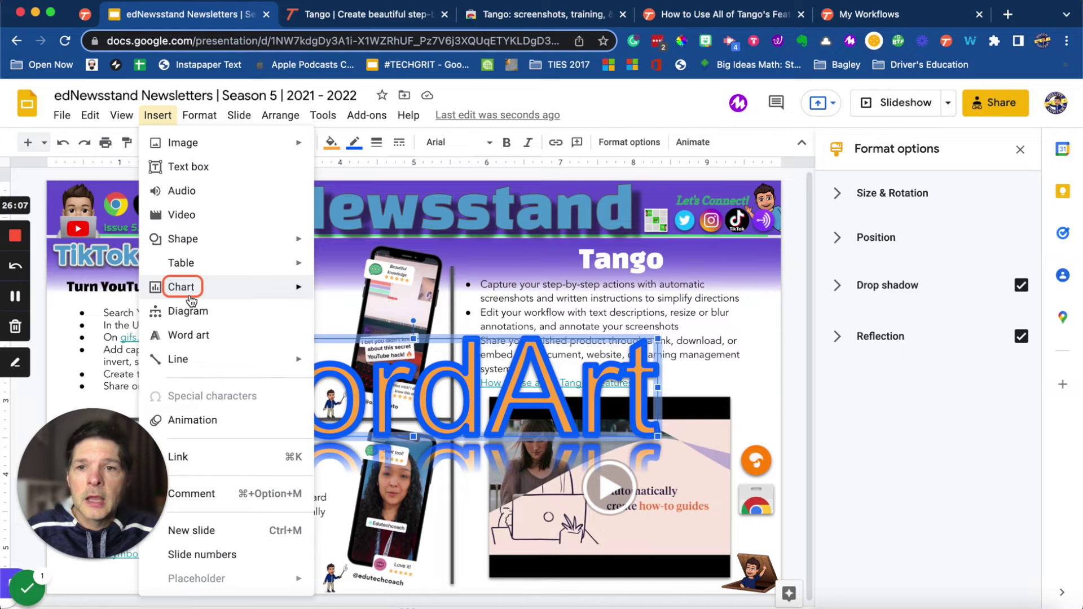
click(175, 337)
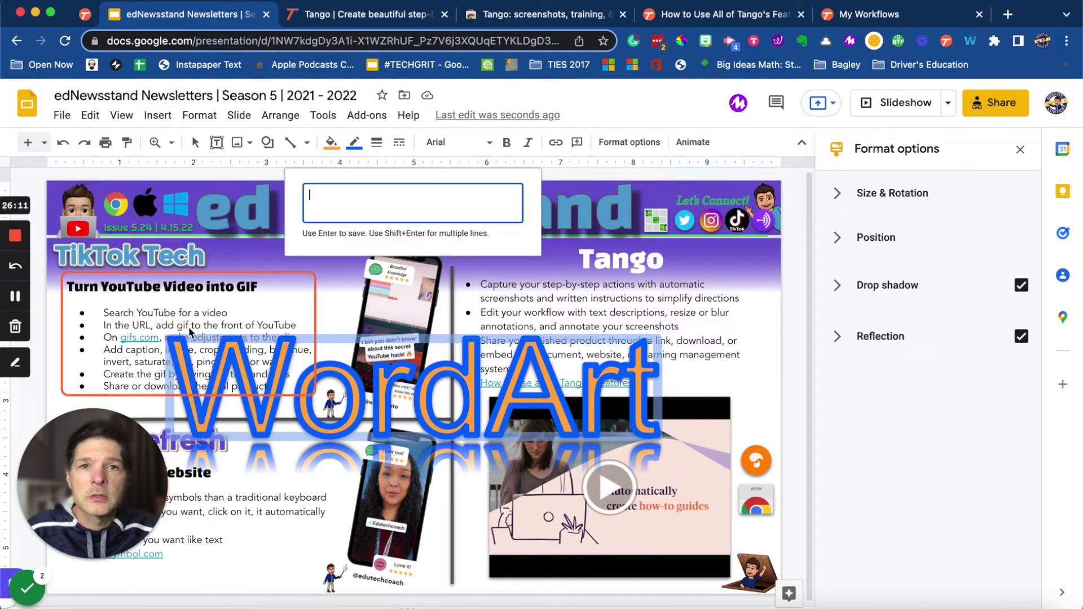
click(28, 589)
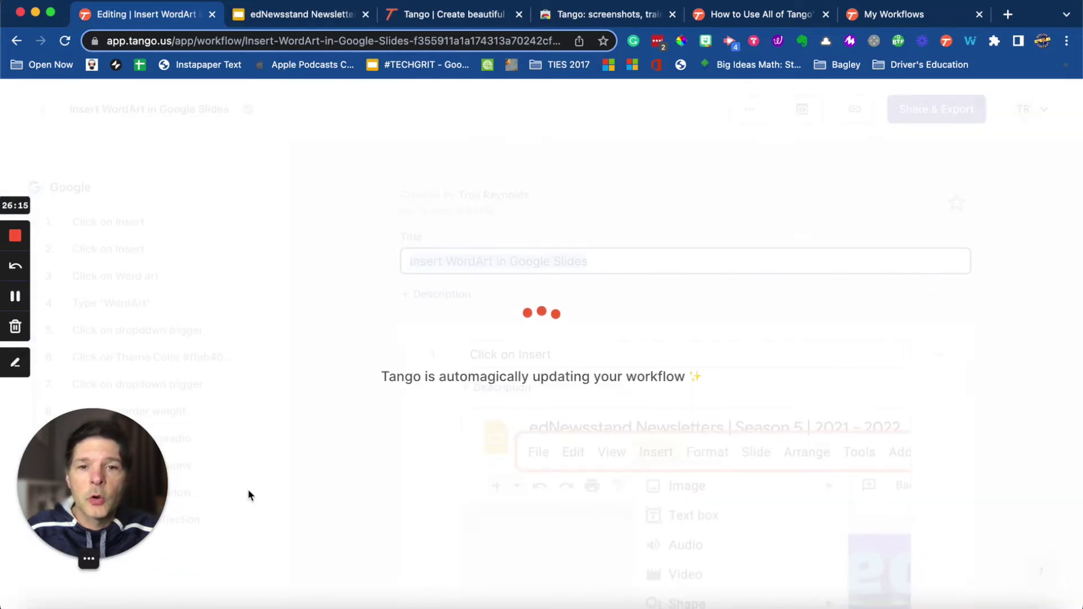
- Delete the duplicate "Click on Insert" step, the second one in the workflow
scroll(536, 434, down, 6)
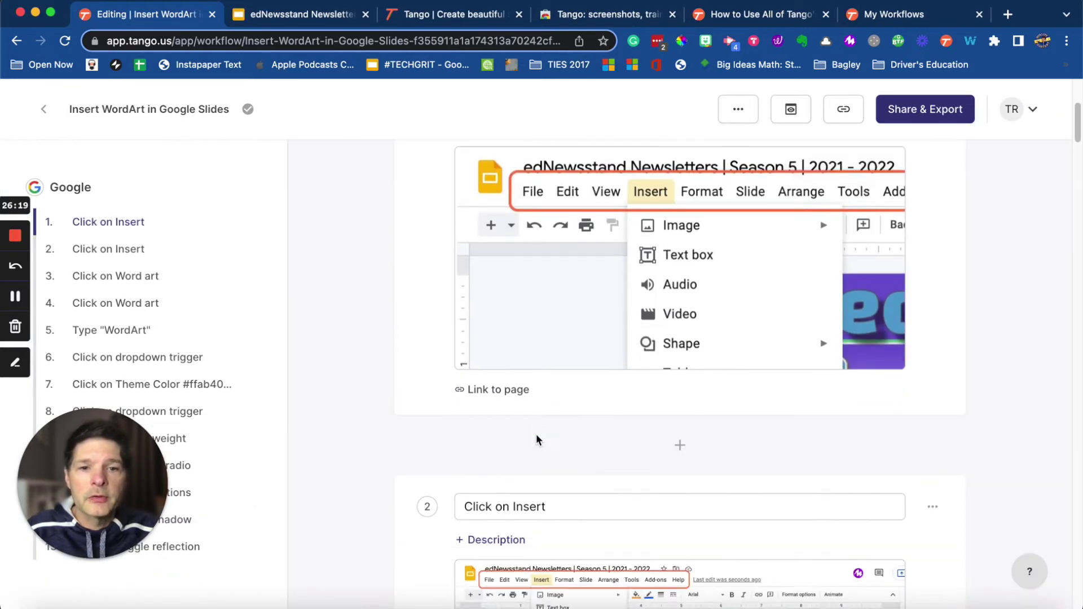
scroll(536, 434, down, 10)
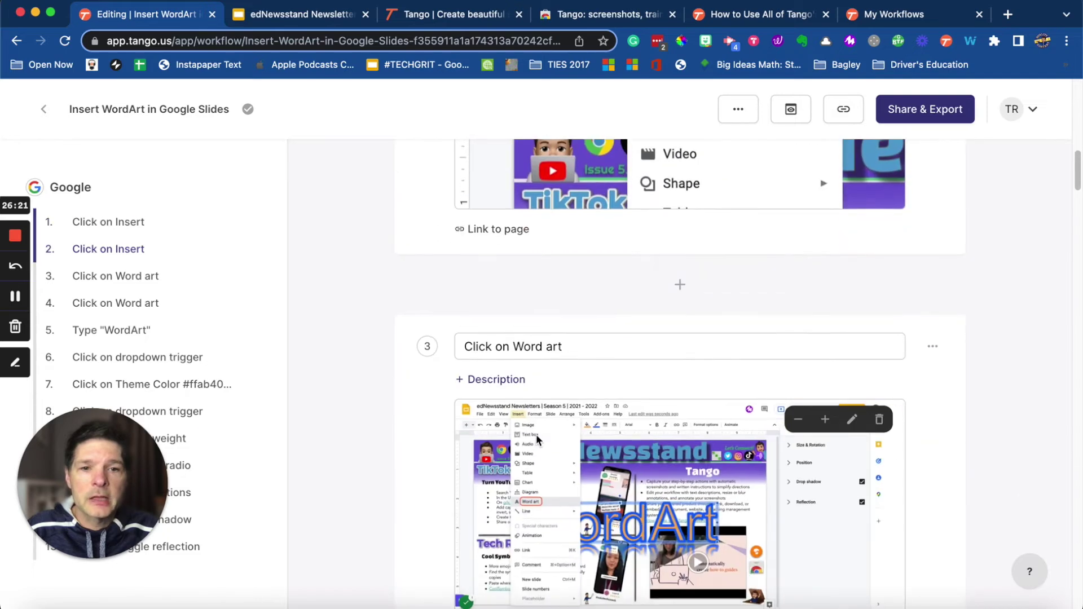
scroll(536, 434, down, 1)
scroll(535, 339, up, 8)
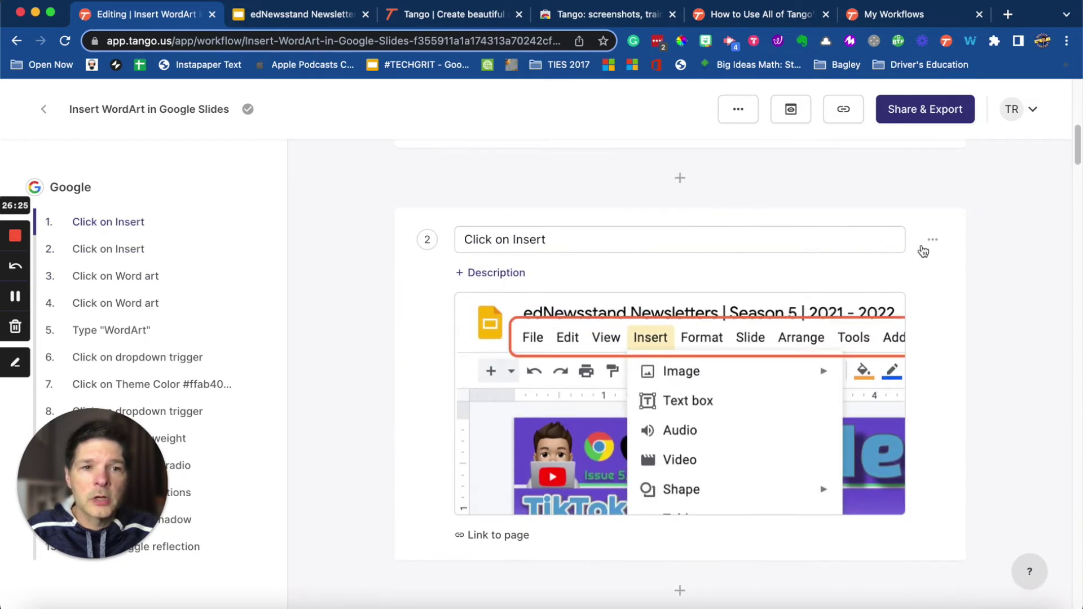
click(931, 242)
click(689, 381)
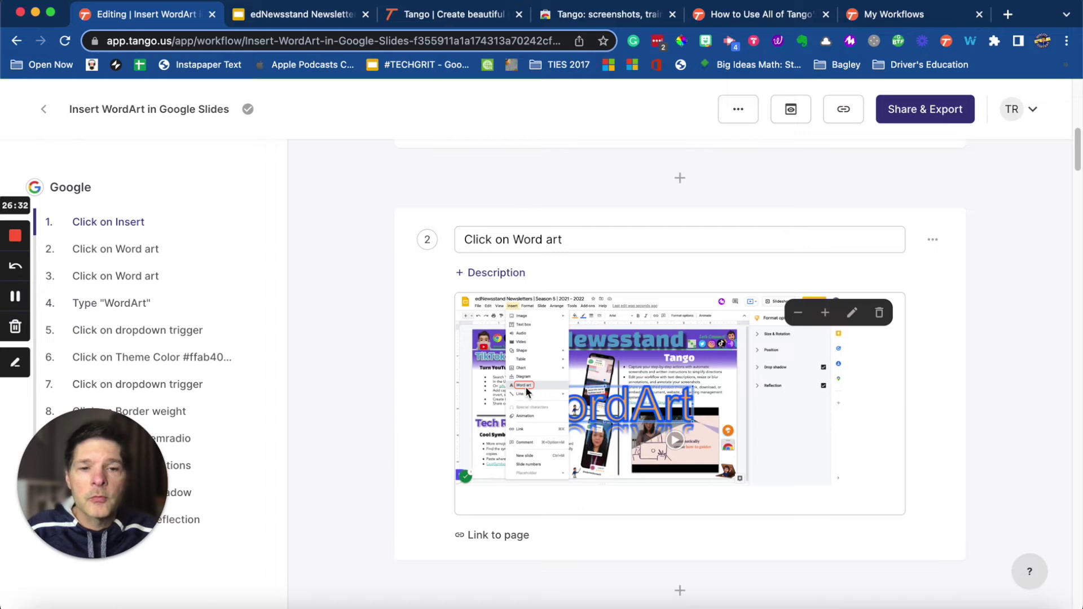
scroll(525, 386, down, 5)
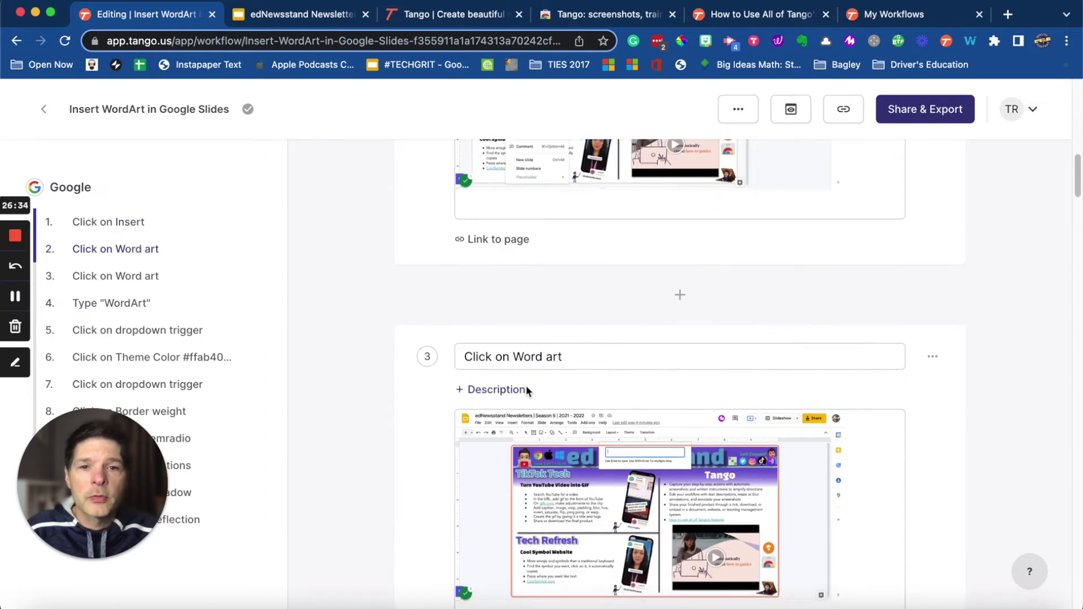
scroll(526, 384, down, 2)
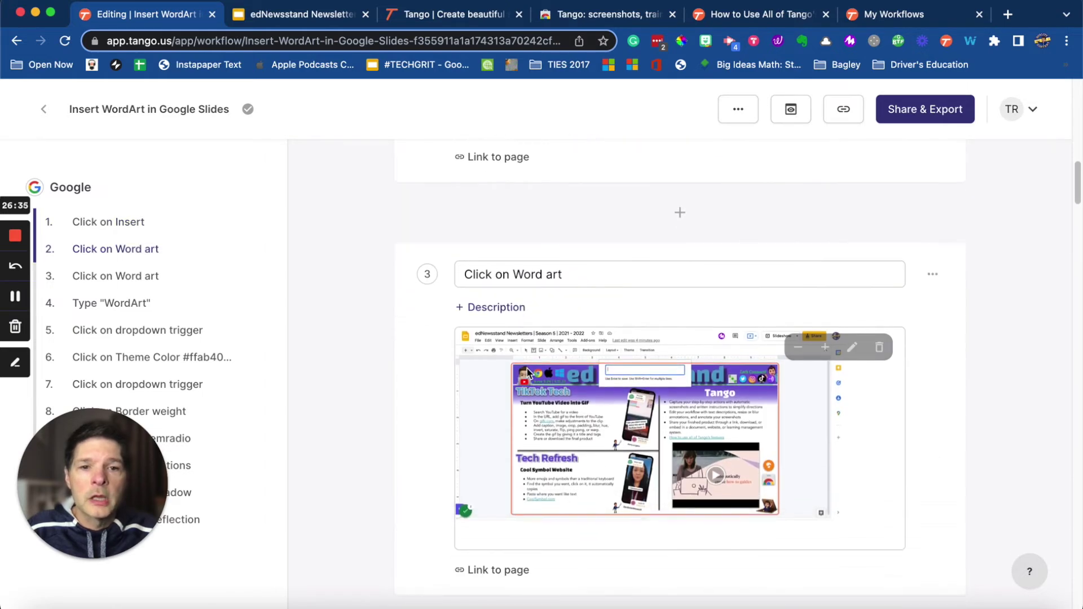
click(933, 274)
click(886, 337)
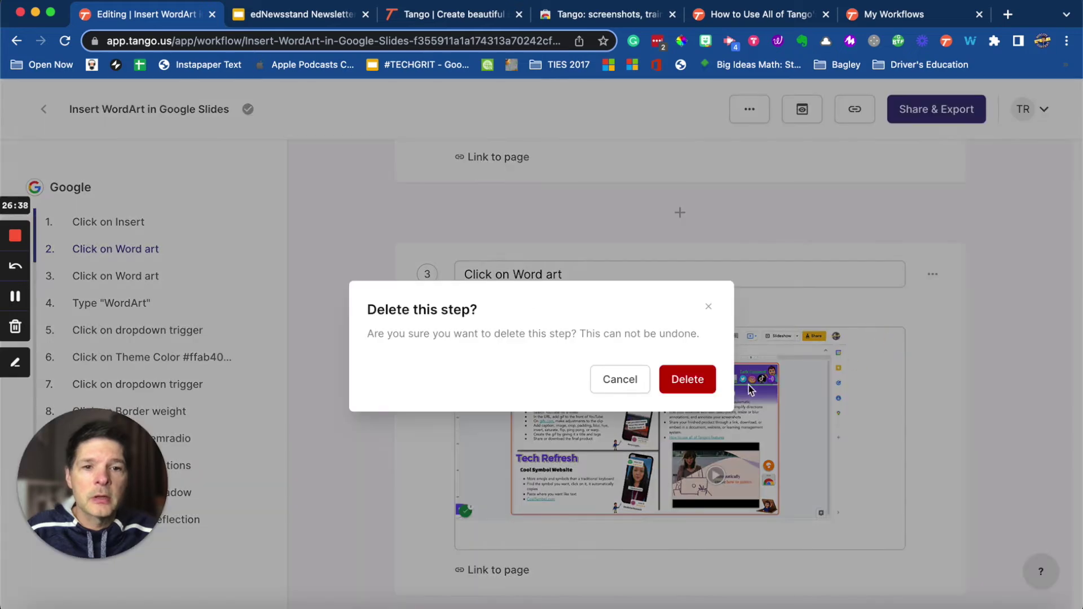
click(631, 381)
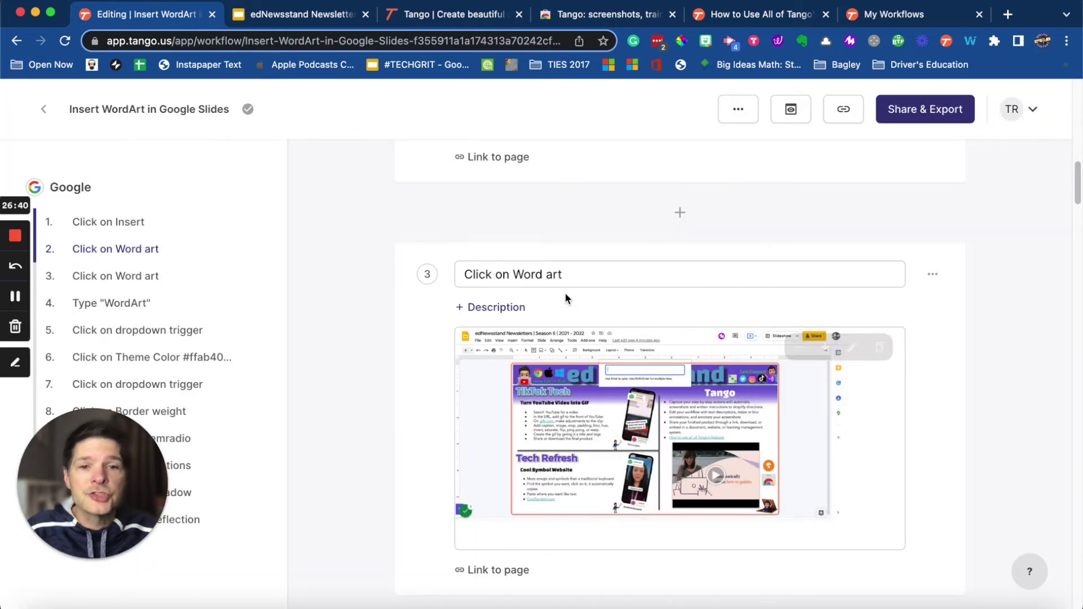
- Retitle the workflow's third step, the second "Click on Word art", as "Type a Word"
drag(578, 275, 433, 278)
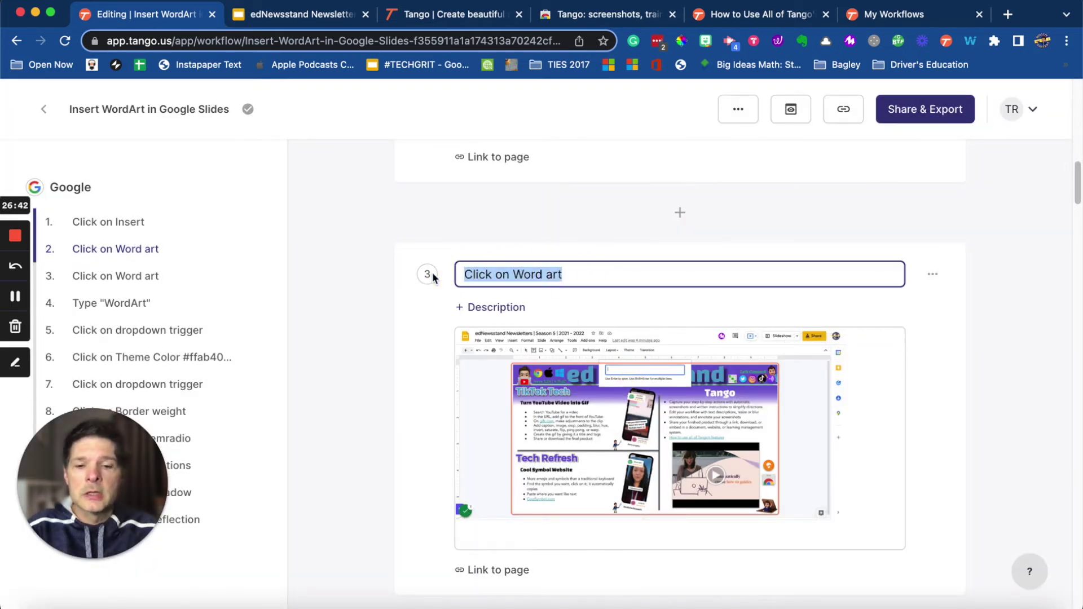
text(Type a Word)
key(Return)
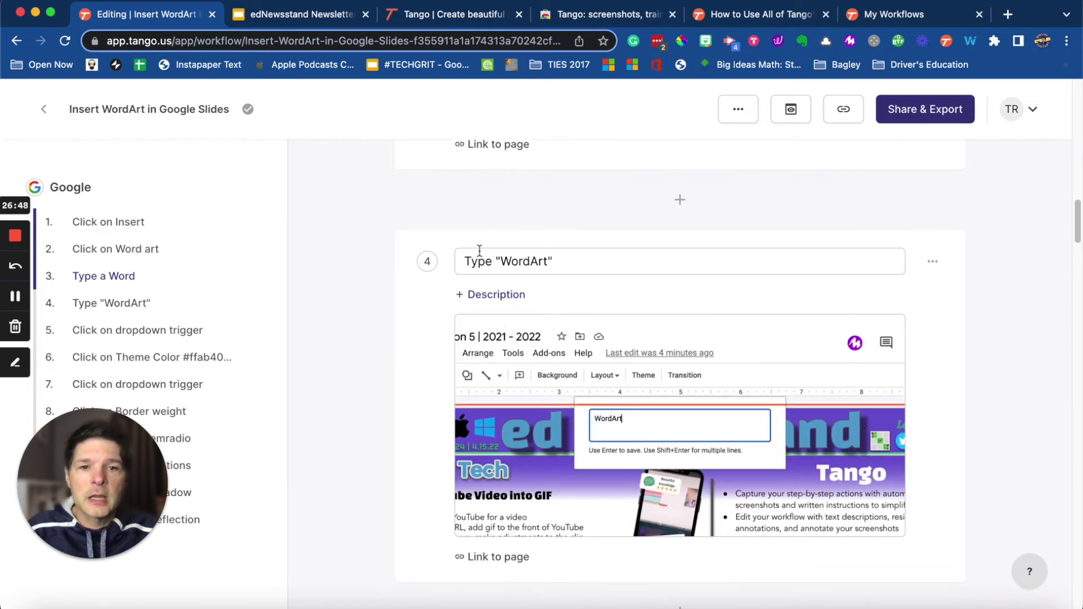
- Delete the third step, "Type a Word", from the workflow
scroll(591, 367, up, 5)
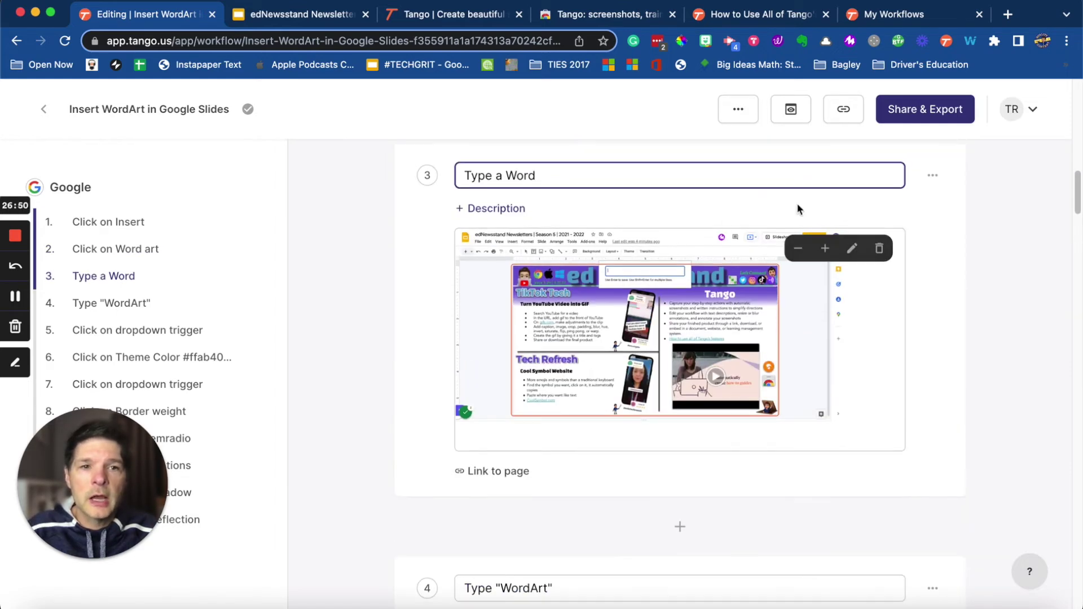
click(933, 175)
click(884, 237)
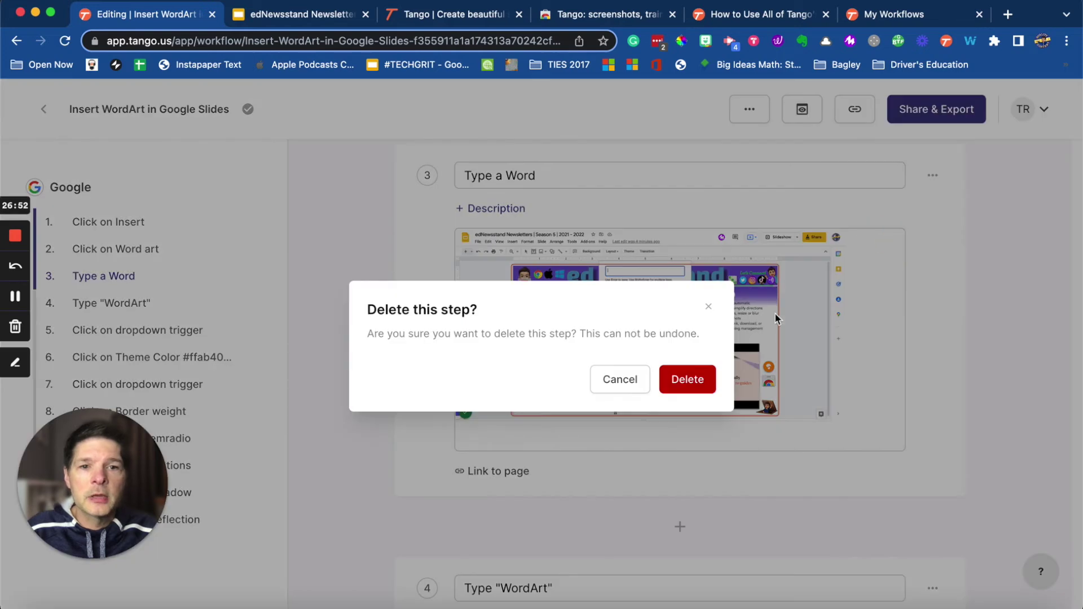
click(683, 382)
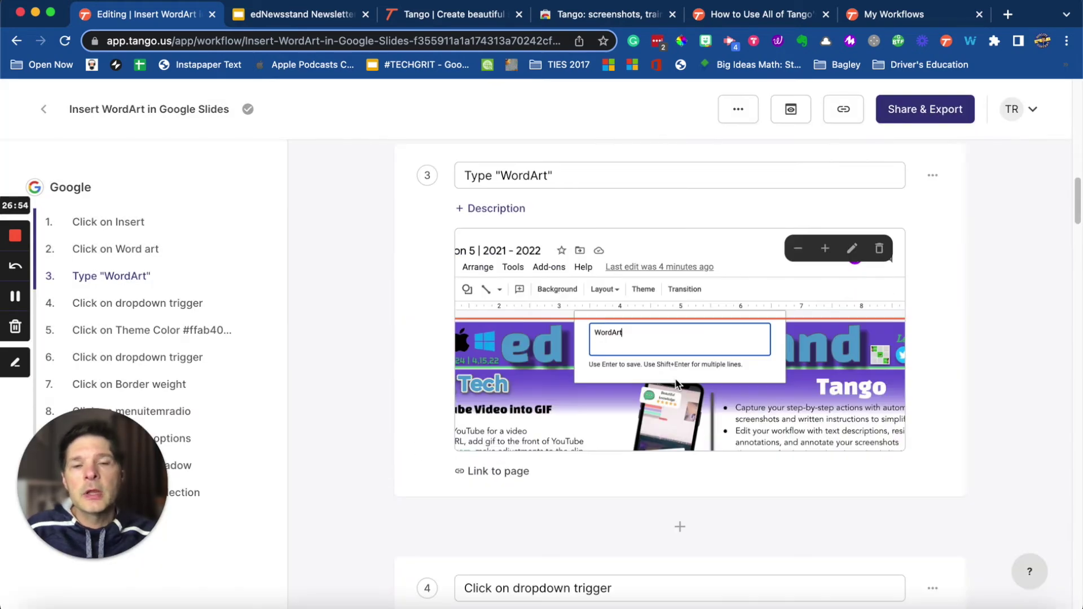
- Retitle the workflow's fourth step as "Click on Solid Fill Dropdown"
scroll(673, 383, down, 7)
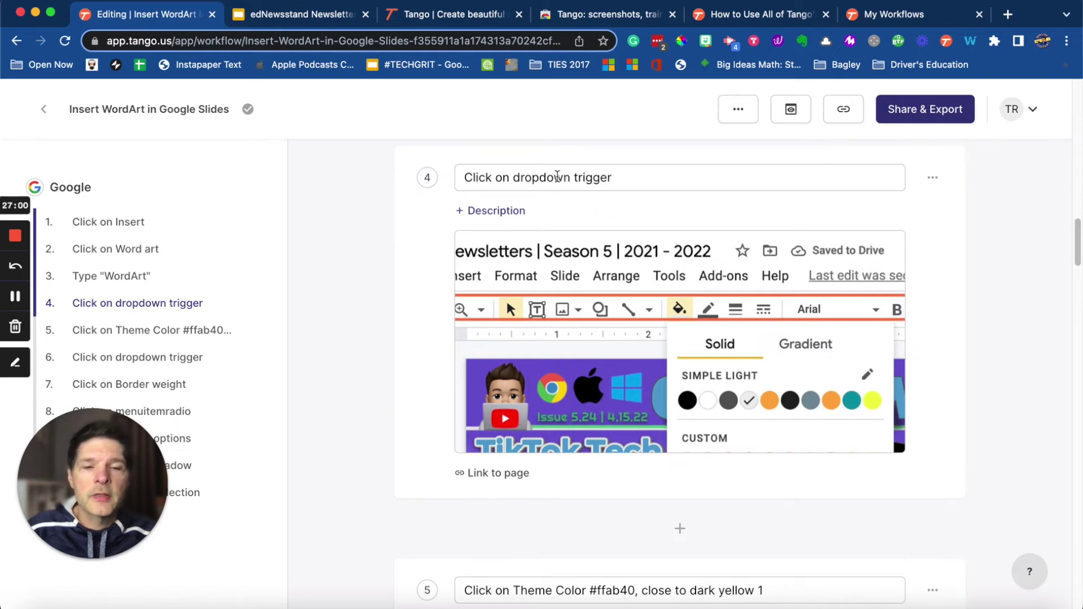
click(555, 177)
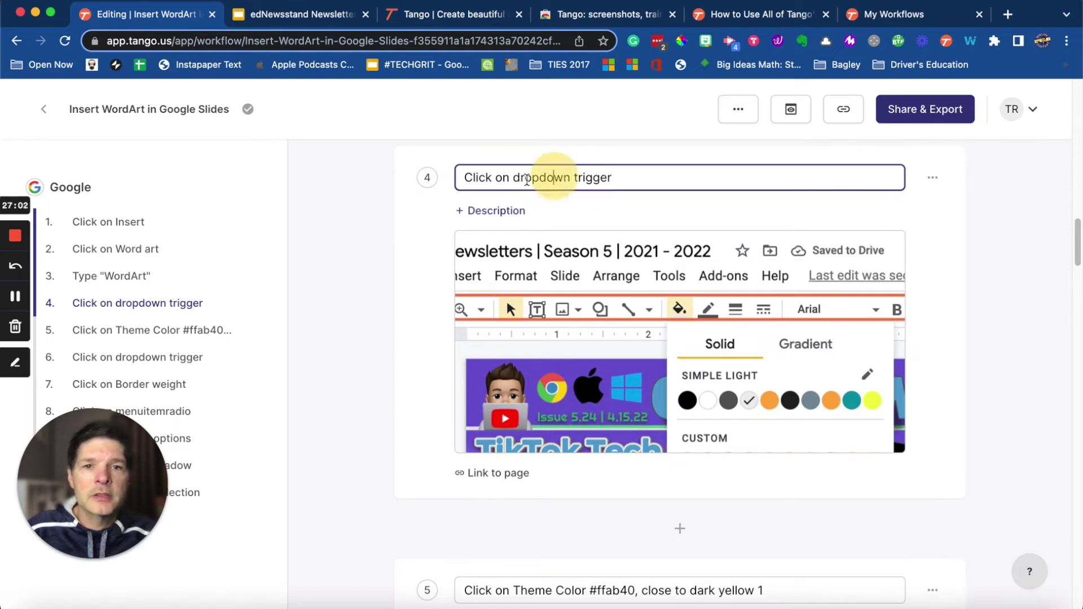
double_click(541, 177)
shift+click(630, 169)
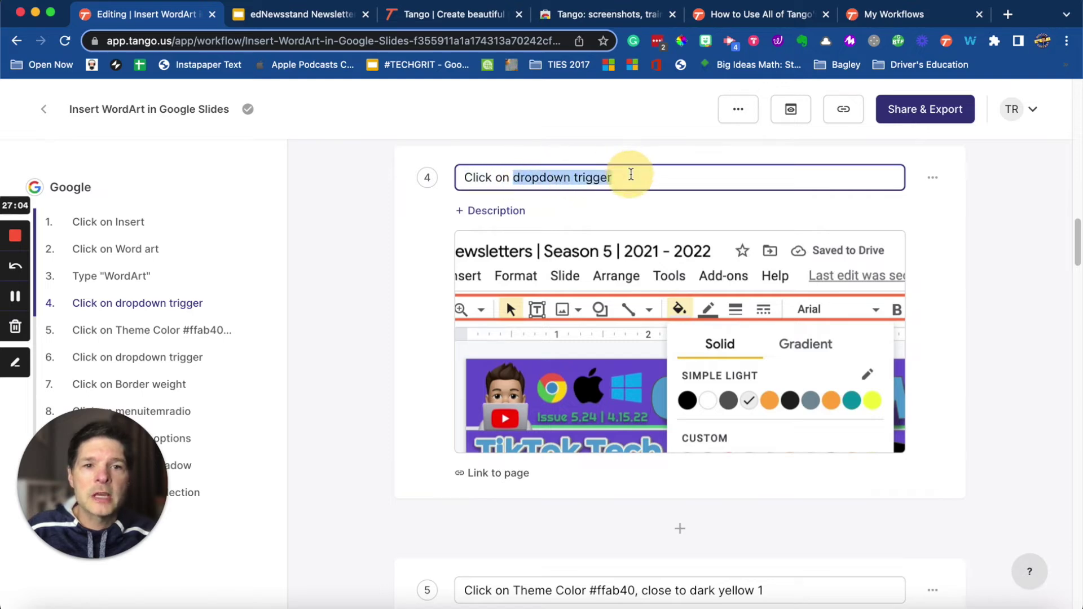
text(Solid F)
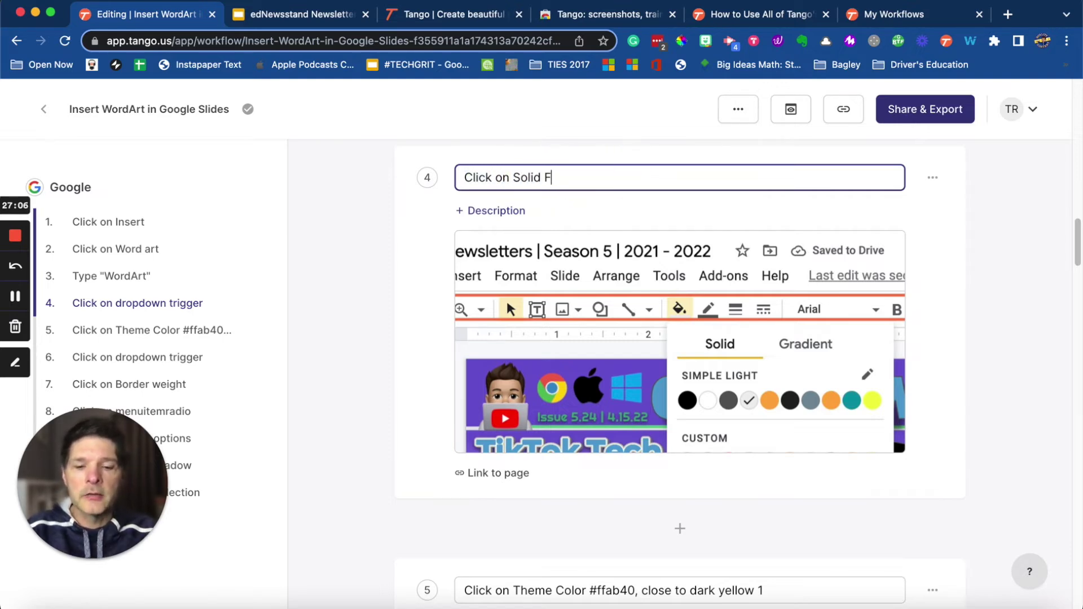
text(ill Dropdown)
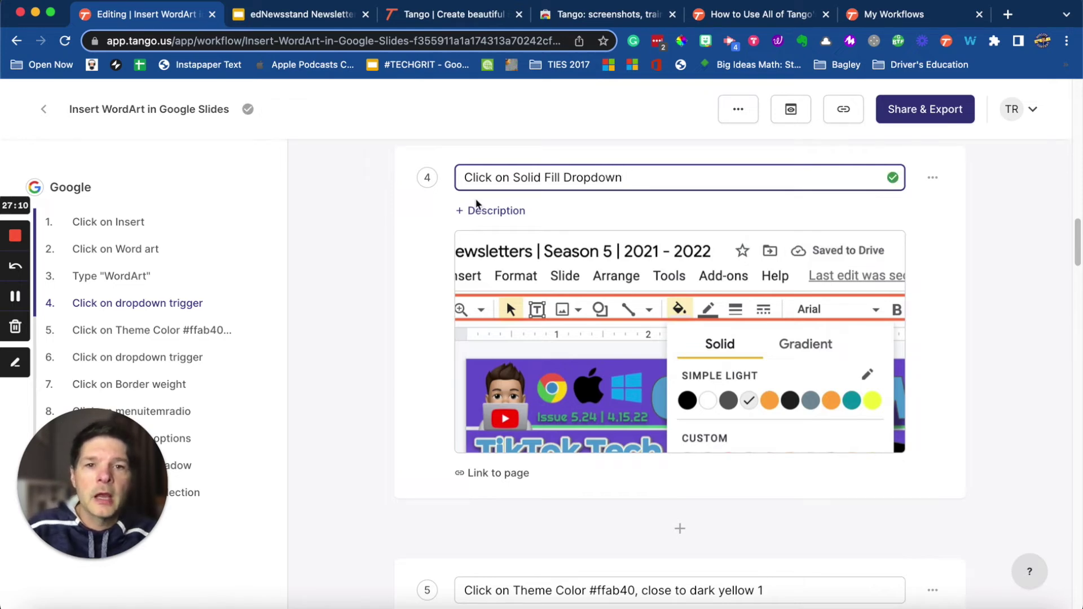
- Add the description "This is the color that will fill your wordart" to the Solid Fill Dropdown step
click(475, 212)
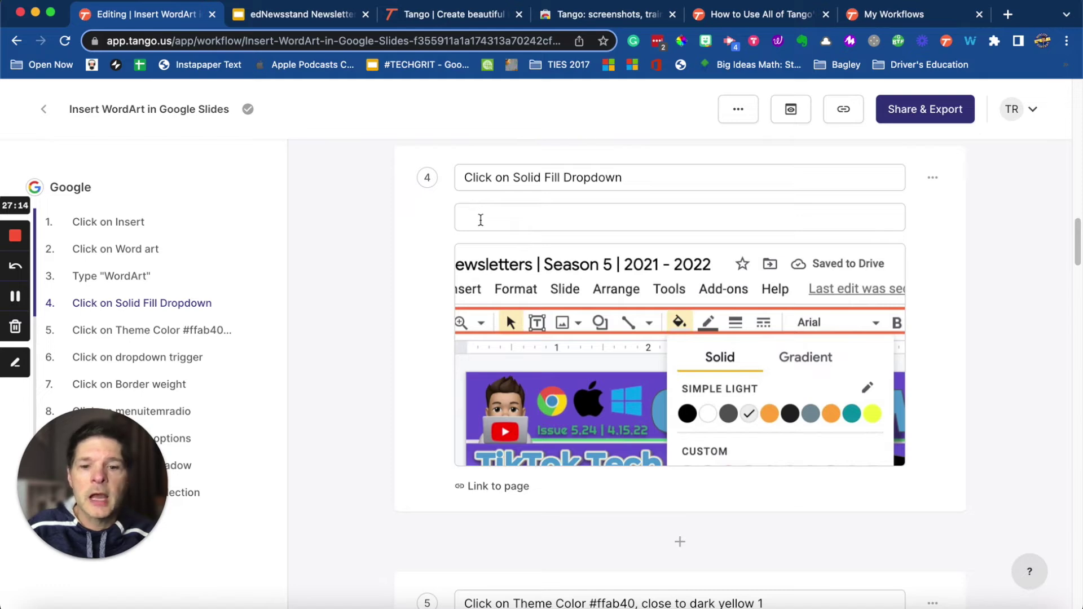
click(481, 220)
text(T)
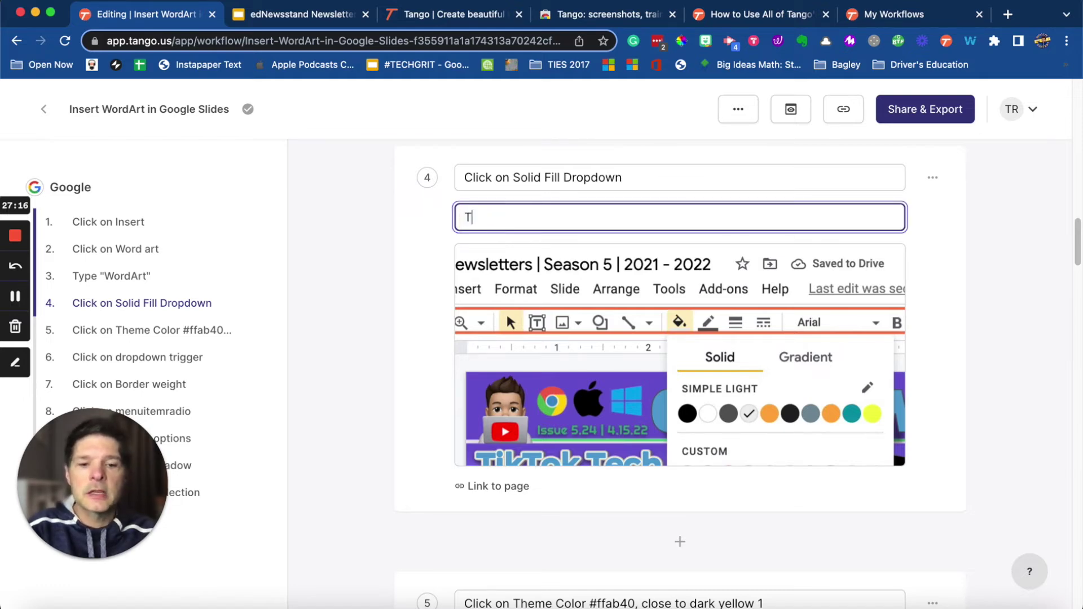
text(his is the color that will f)
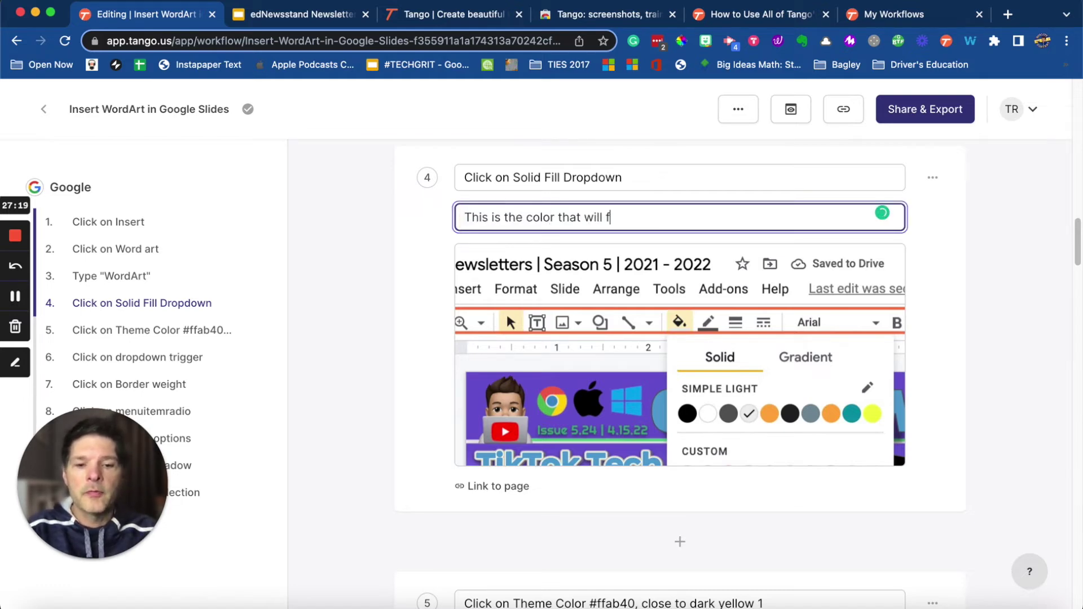
text(ill your wordart)
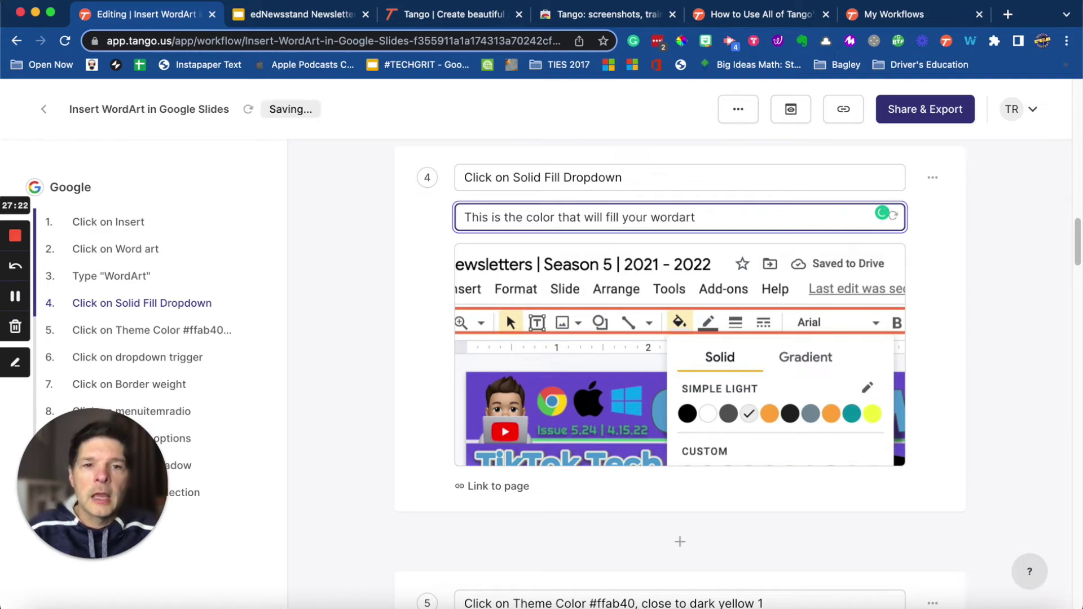
mouse_move(808, 271)
click(1028, 286)
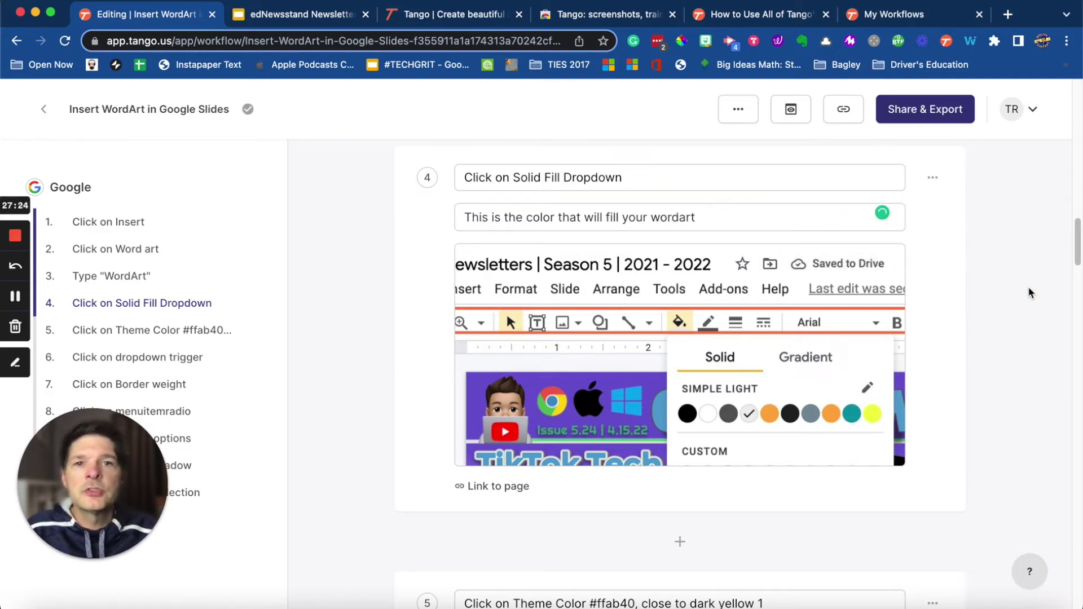
scroll(952, 321, down, 10)
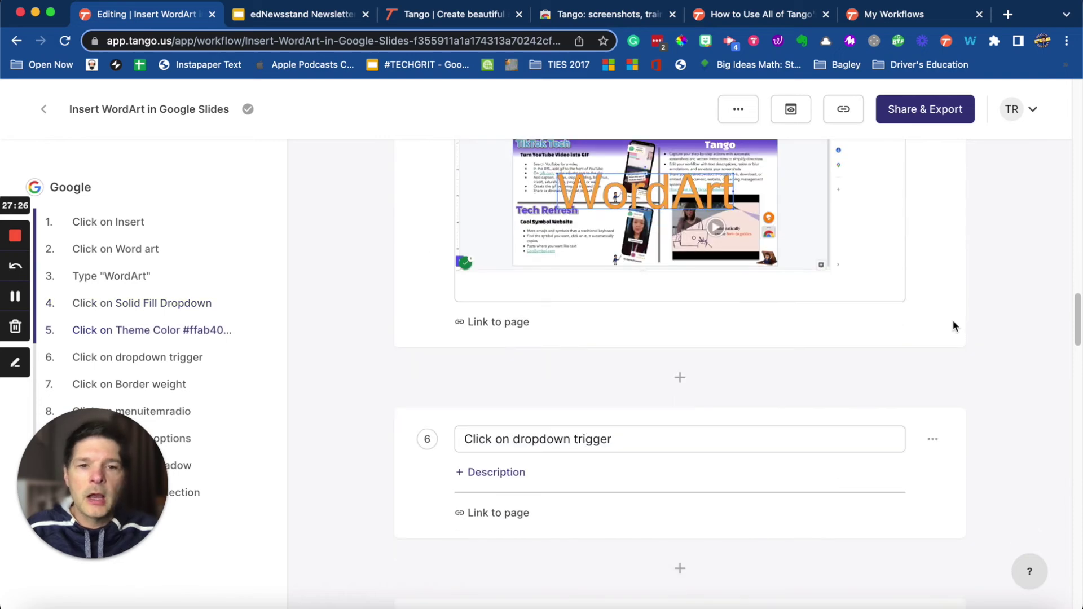
scroll(953, 322, down, 6)
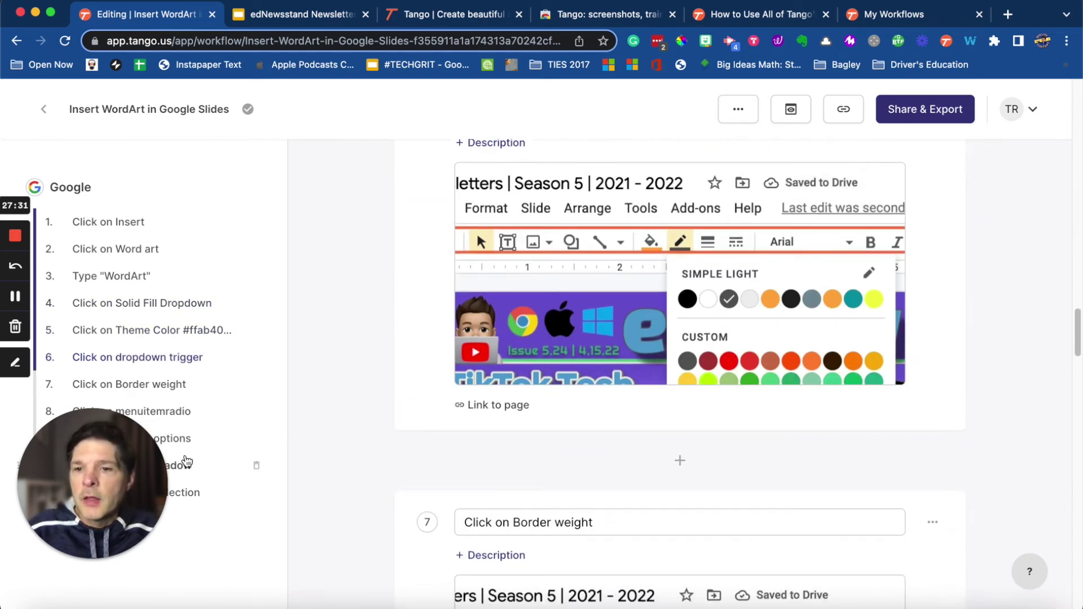
drag(111, 489, 121, 525)
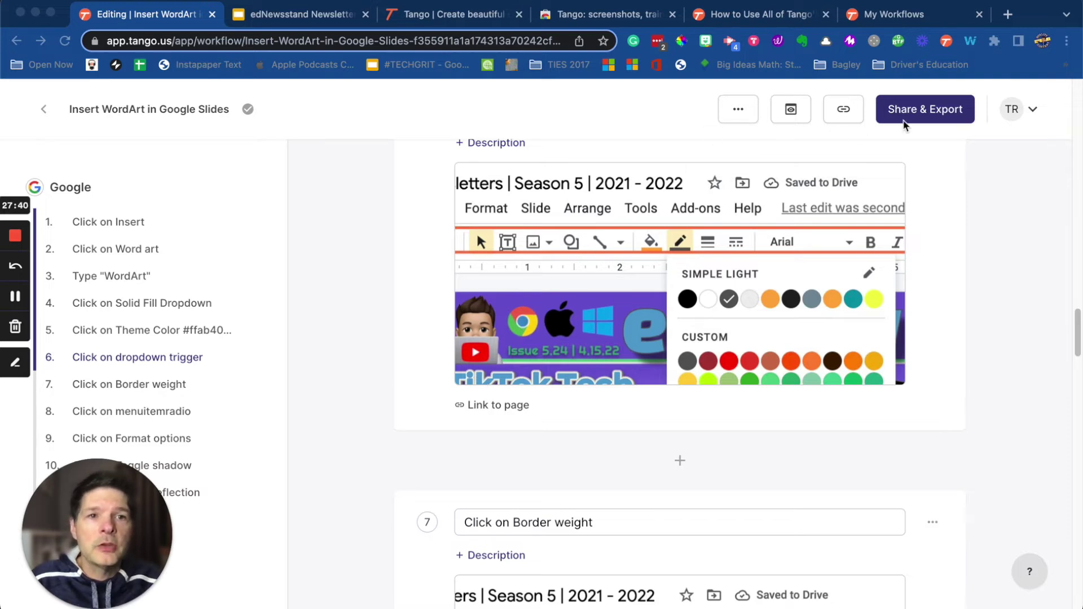
- Open the workflow's sharing and export options and view the access choices for its link
click(906, 111)
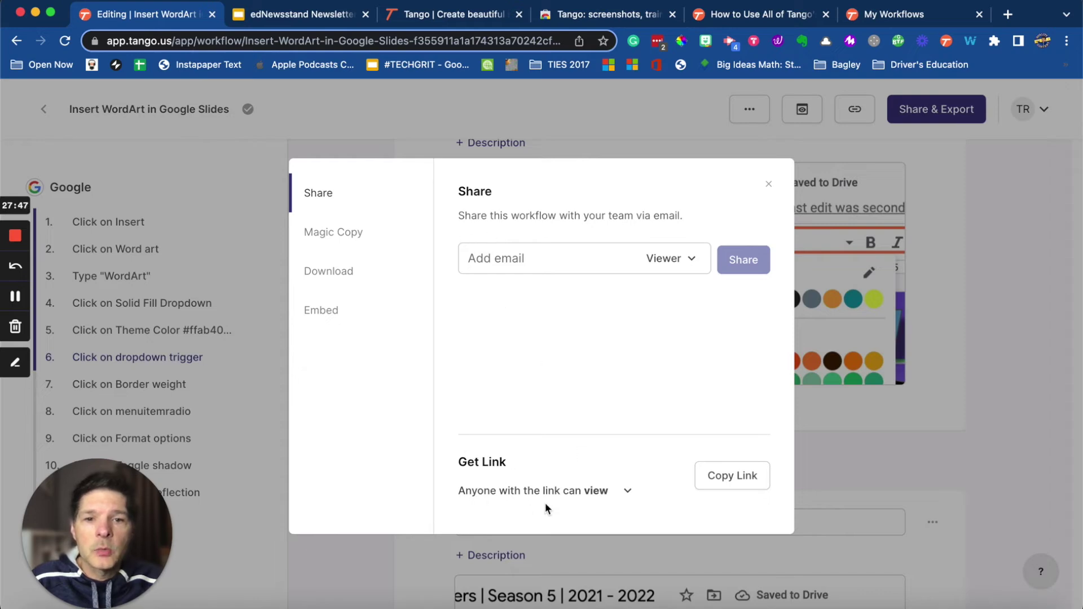
click(626, 490)
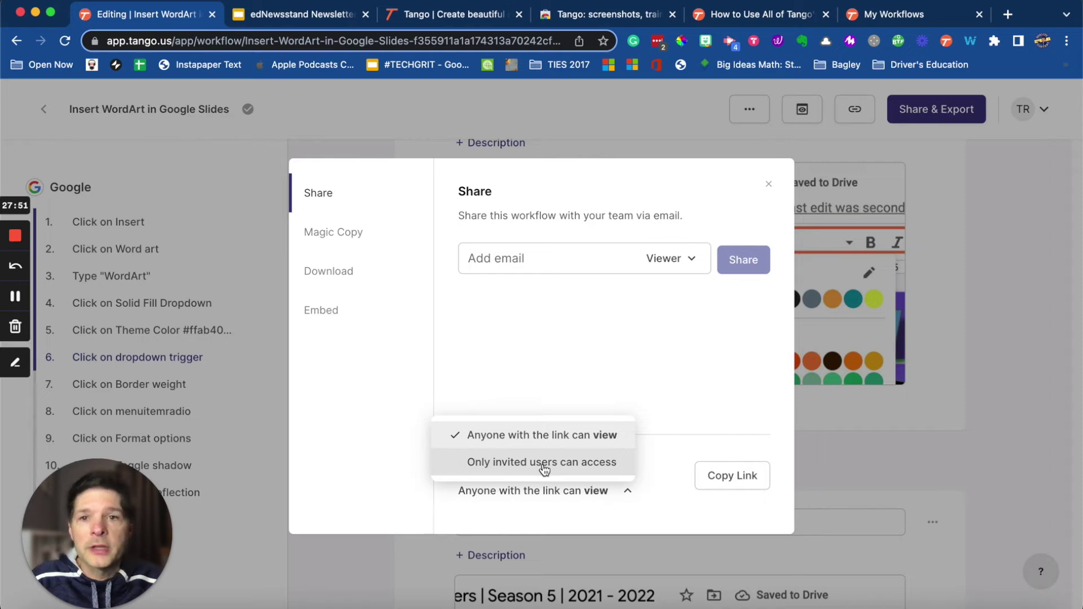
click(662, 398)
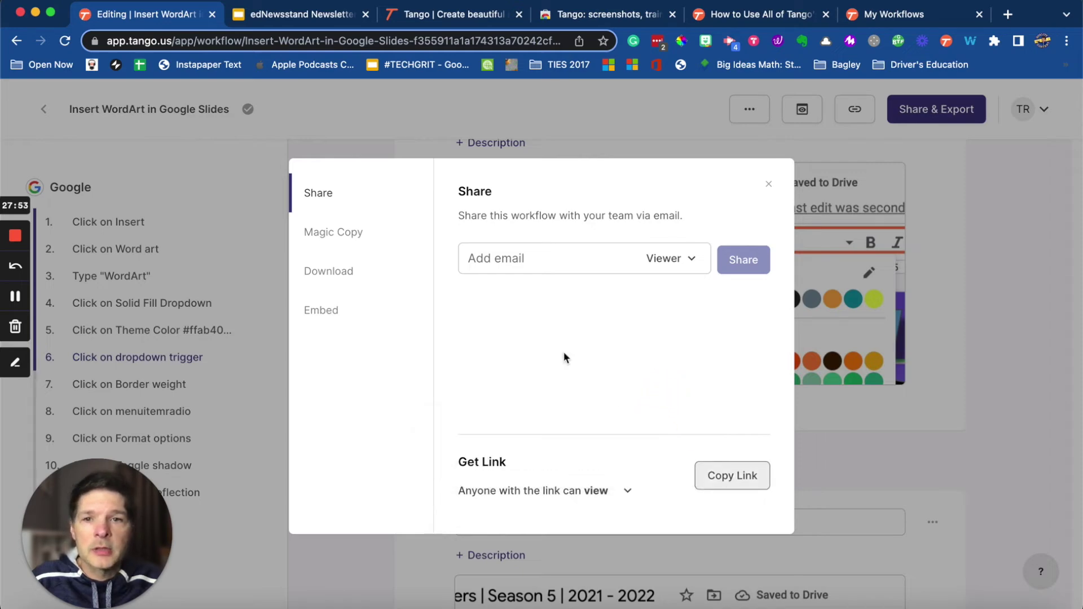
- Review the workflow's Magic Copy, Download and Embed options, return to Share, and copy the workflow's link
click(350, 236)
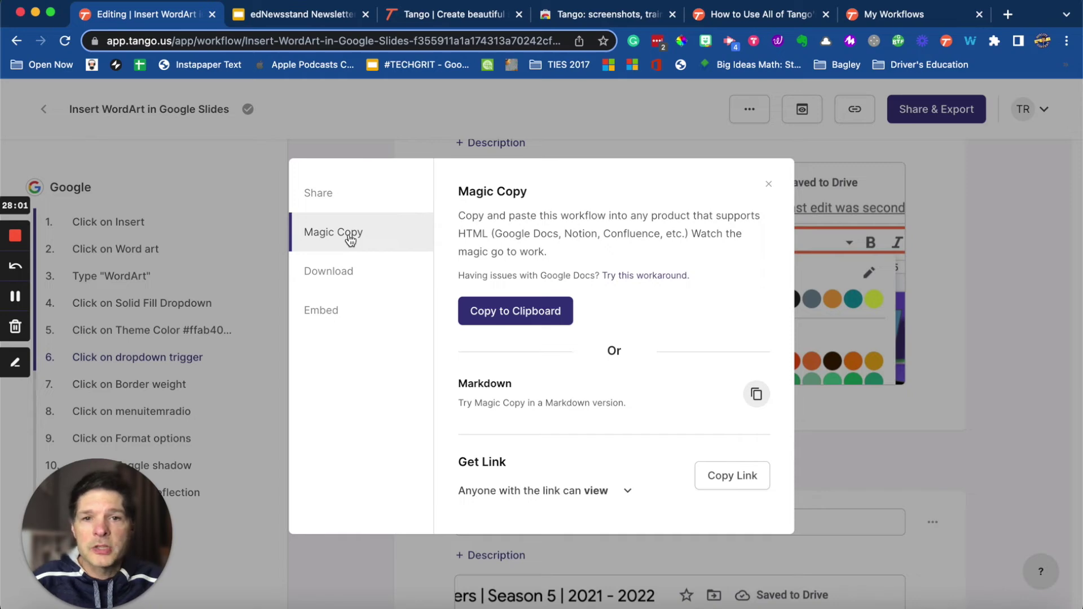
click(345, 275)
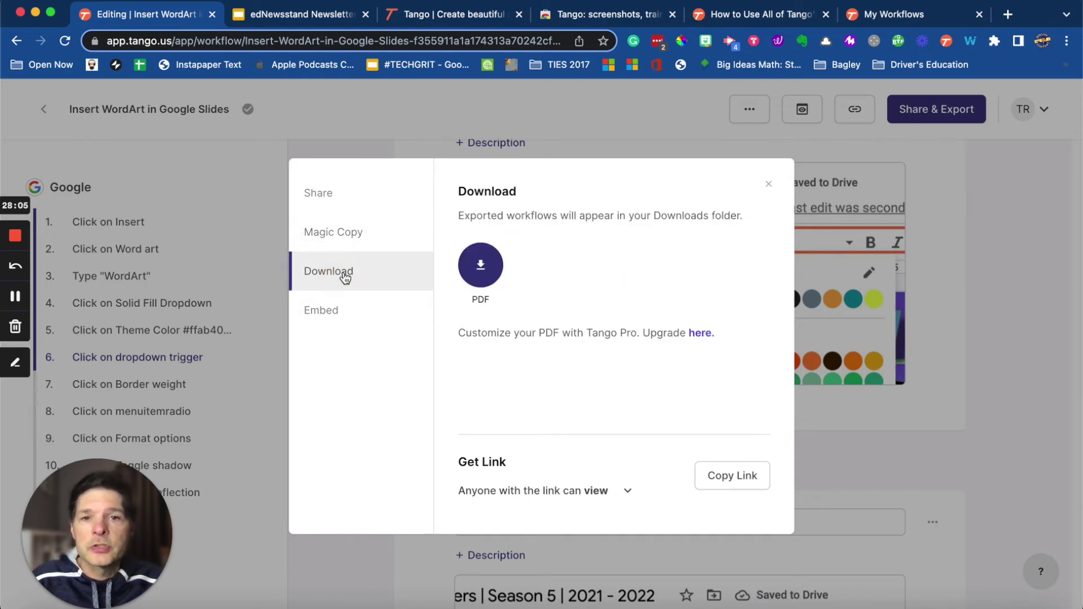
click(336, 309)
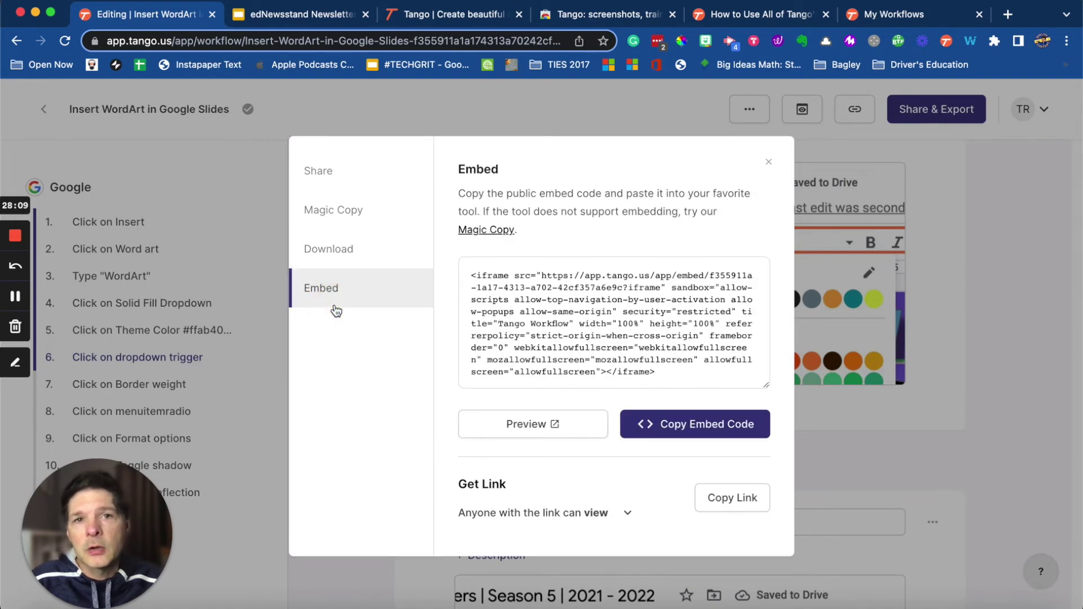
click(344, 169)
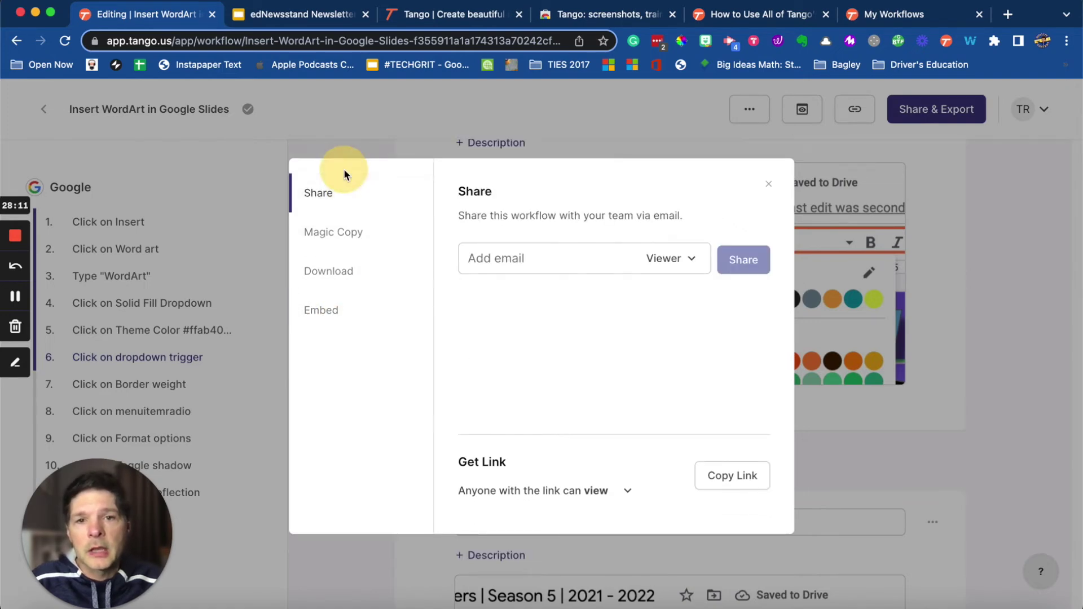
click(718, 475)
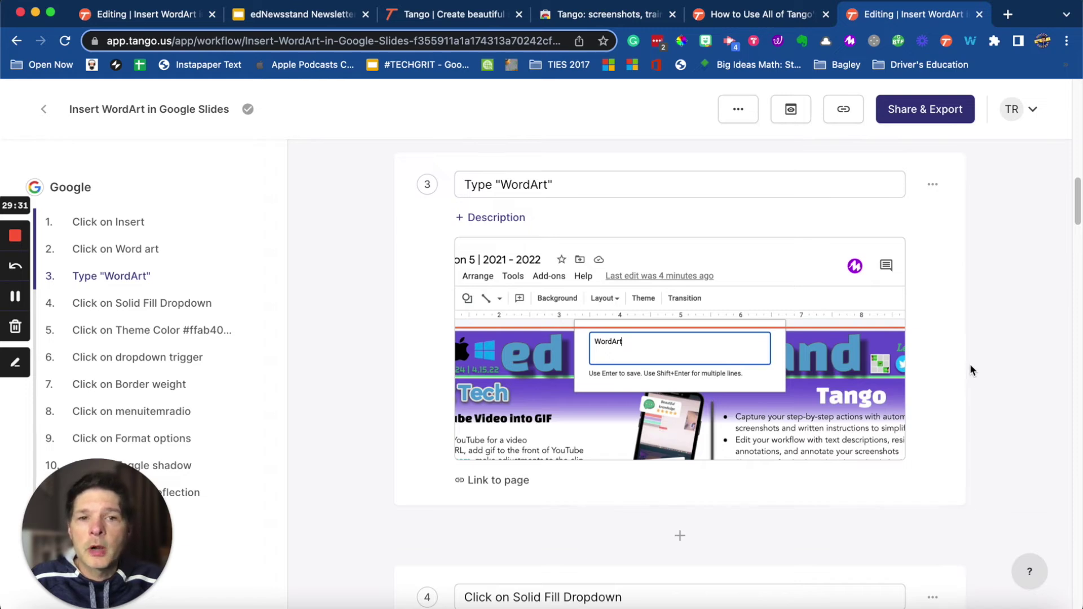
- Open the screenshot of the "Type WordArt" step for editing and place a blur box over the text below TikTok Tech
mouse_move(826, 337)
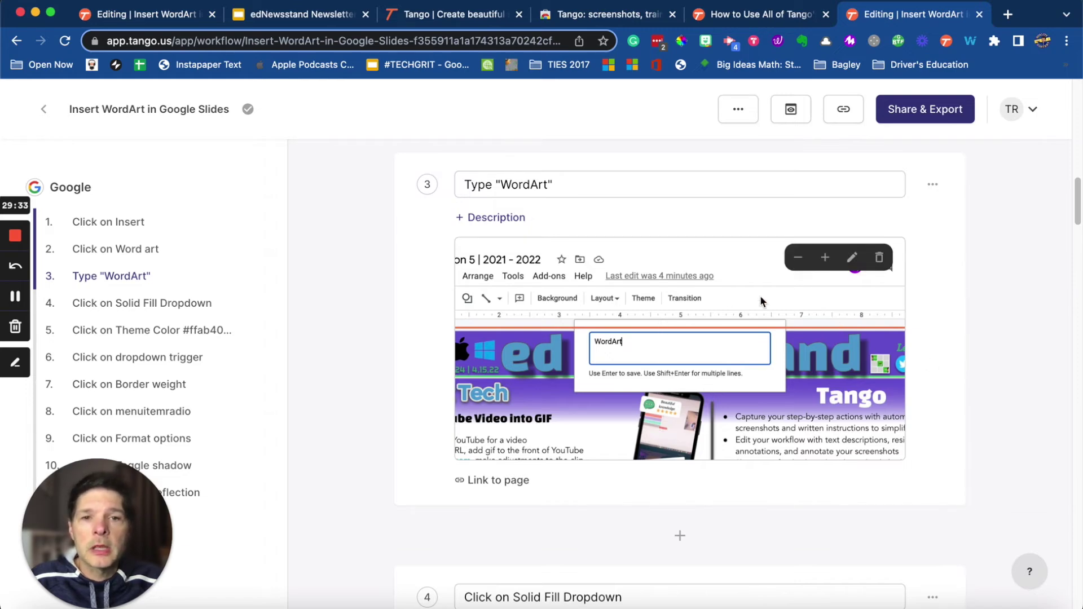
click(852, 257)
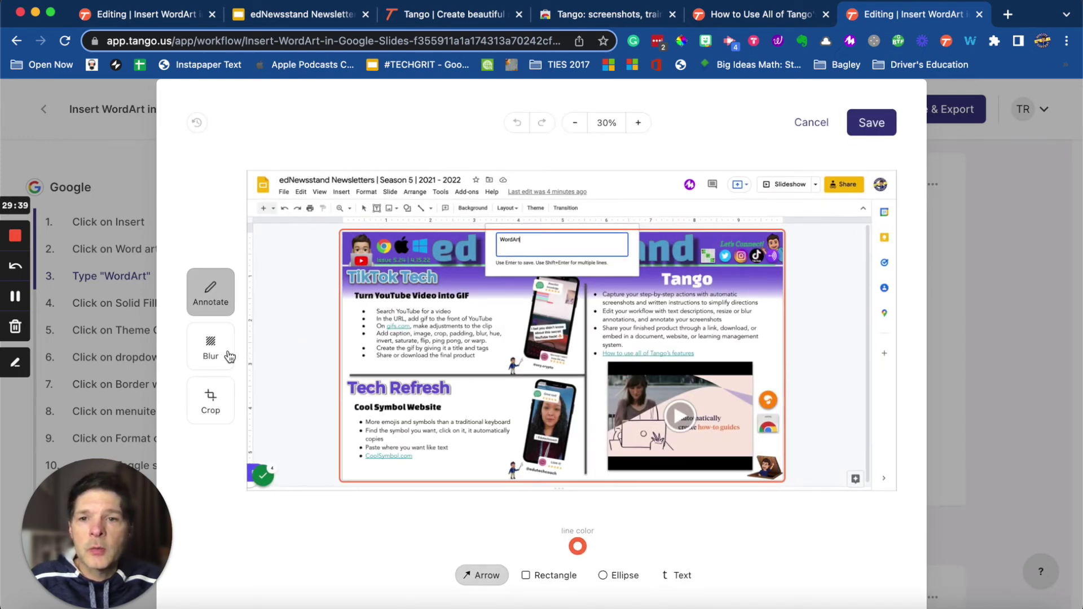
click(216, 346)
drag(409, 357, 507, 435)
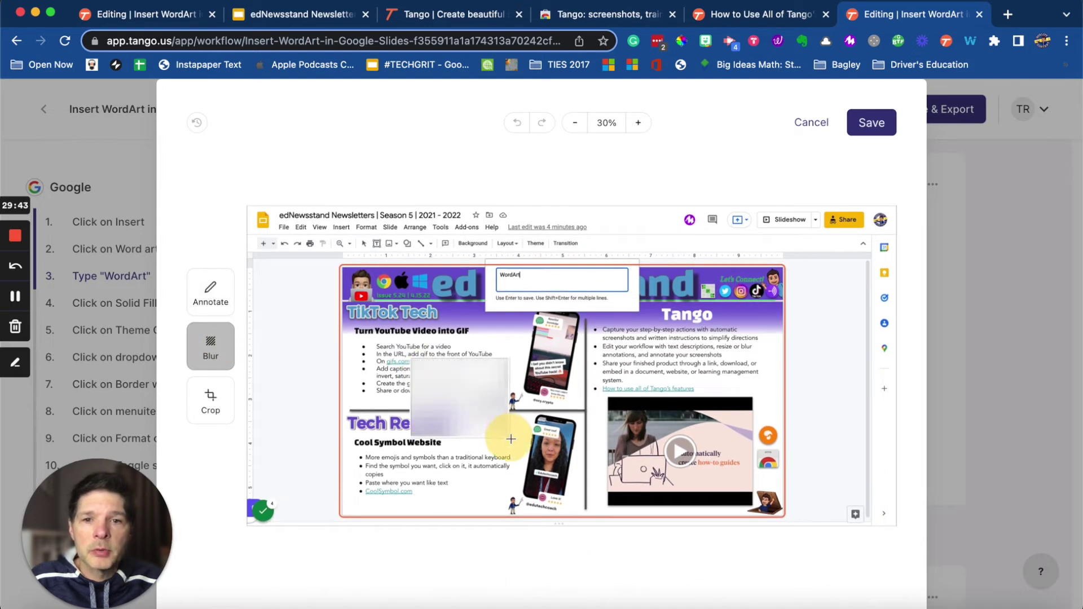
drag(462, 387, 410, 345)
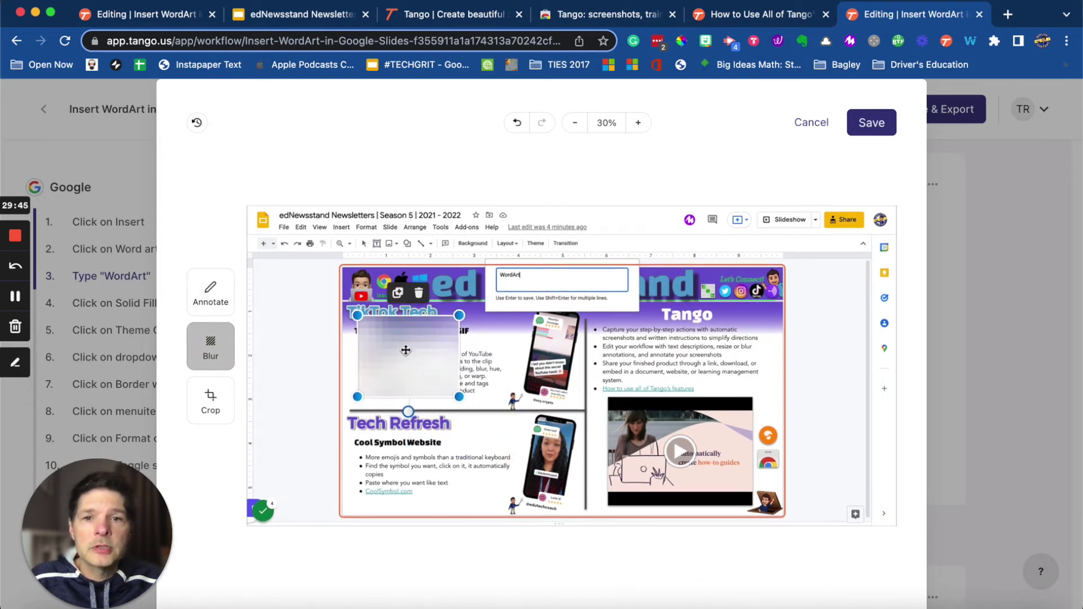
- Annotate the screenshot with two arrows aimed at the upper phone, one from the lower phone and one from the video
click(195, 279)
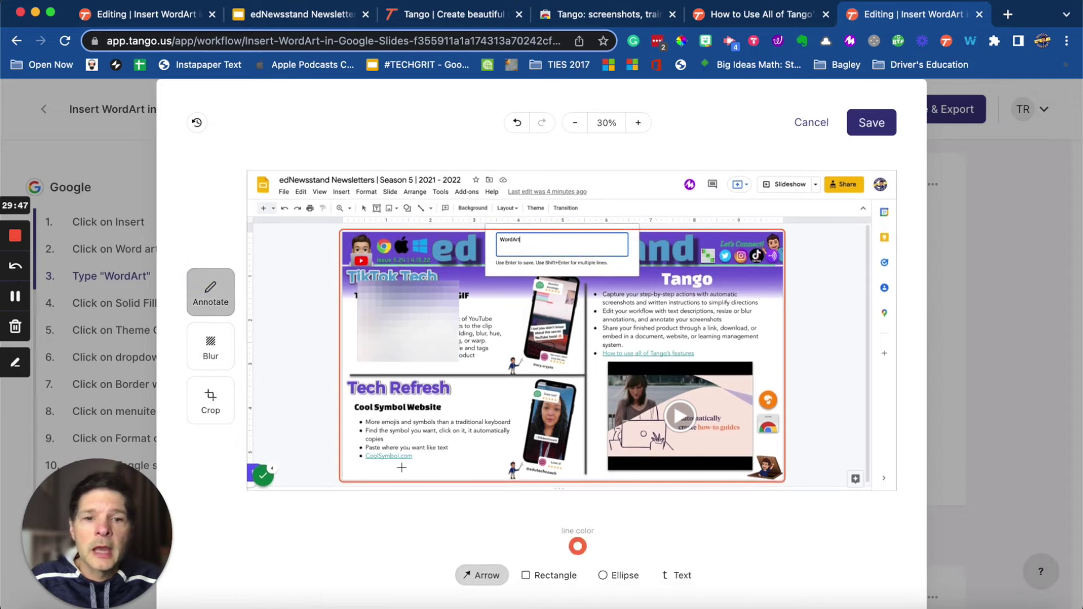
drag(536, 433, 534, 331)
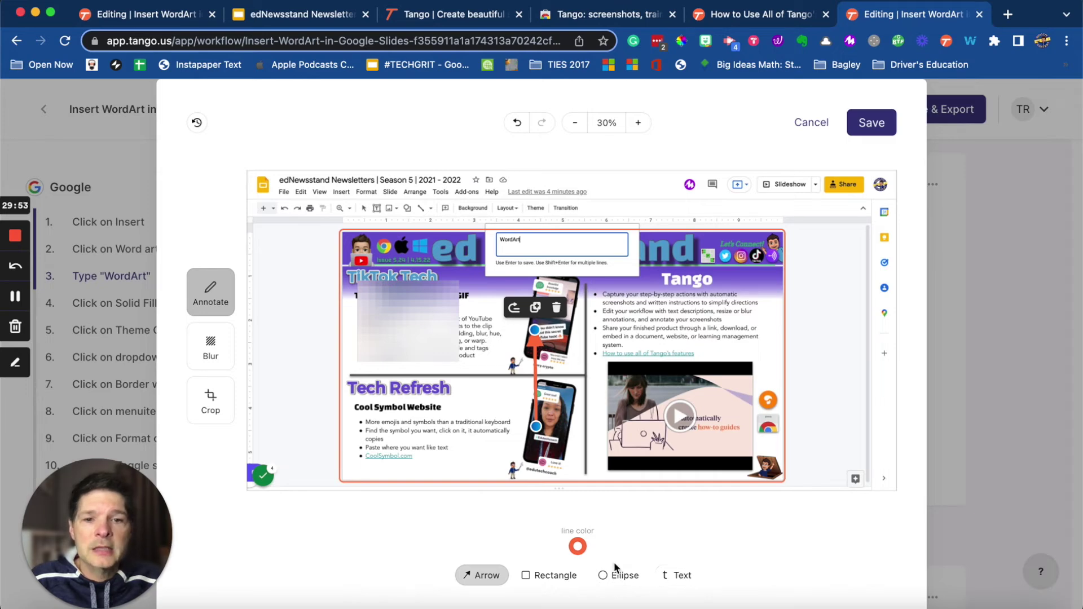
click(577, 546)
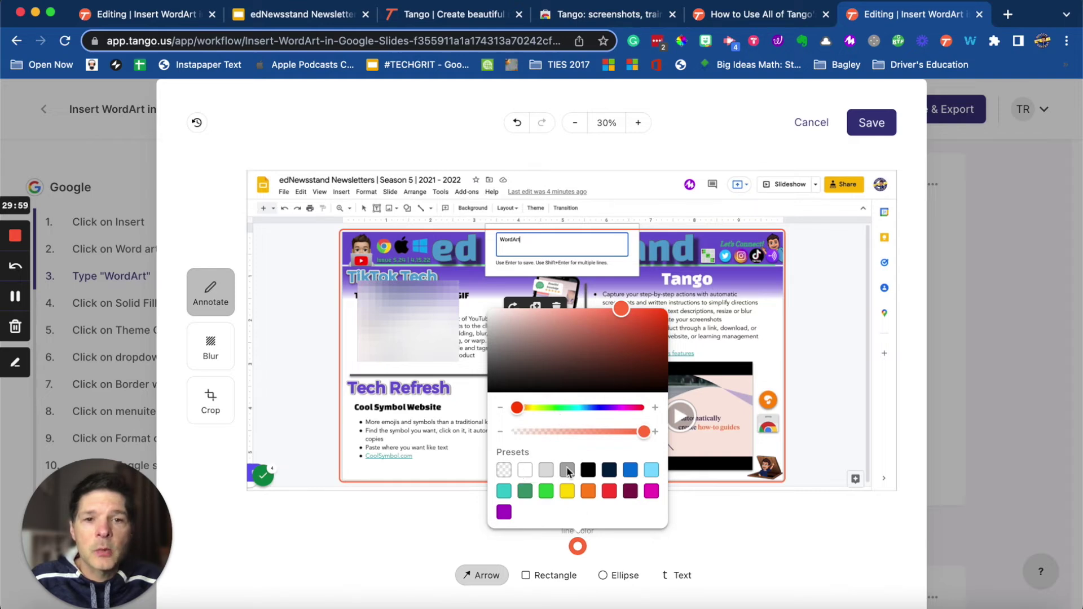
click(751, 501)
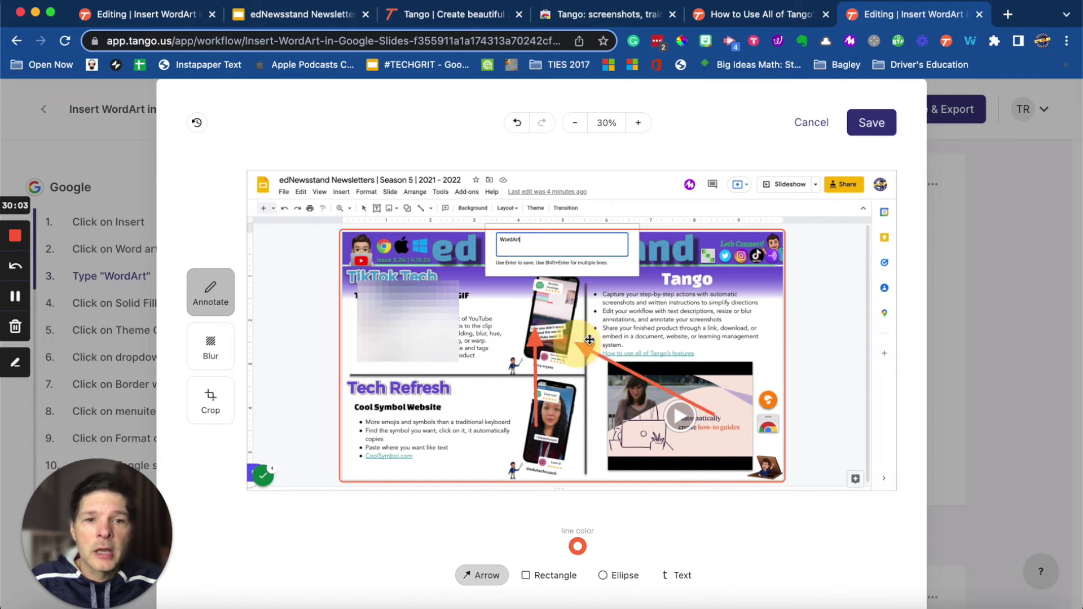
click(590, 340)
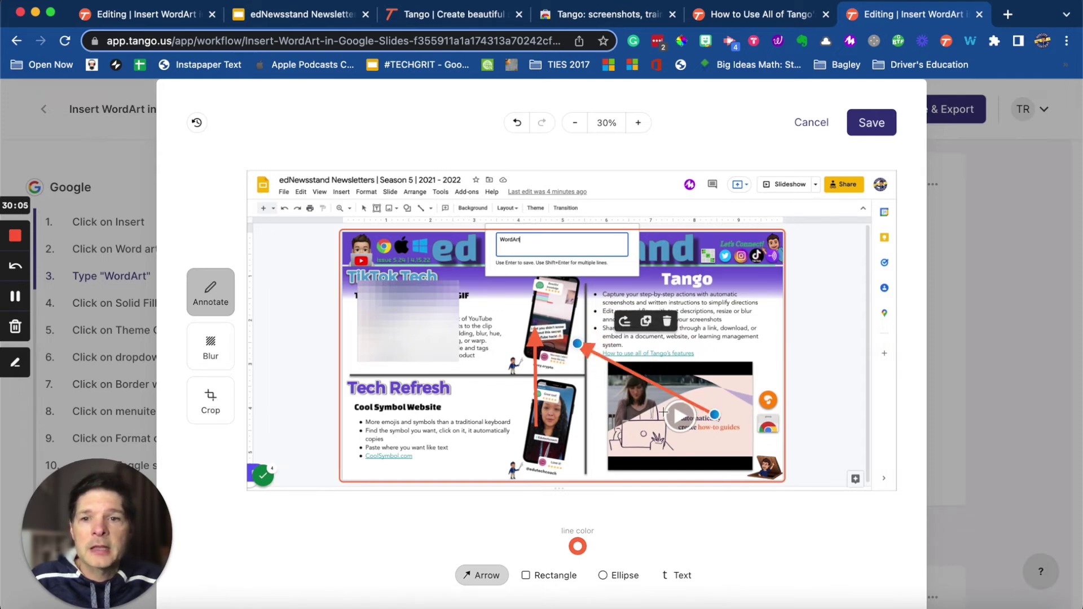
- Try cropping the screenshot to the area around the WordArt text box, and undo the crop
click(212, 411)
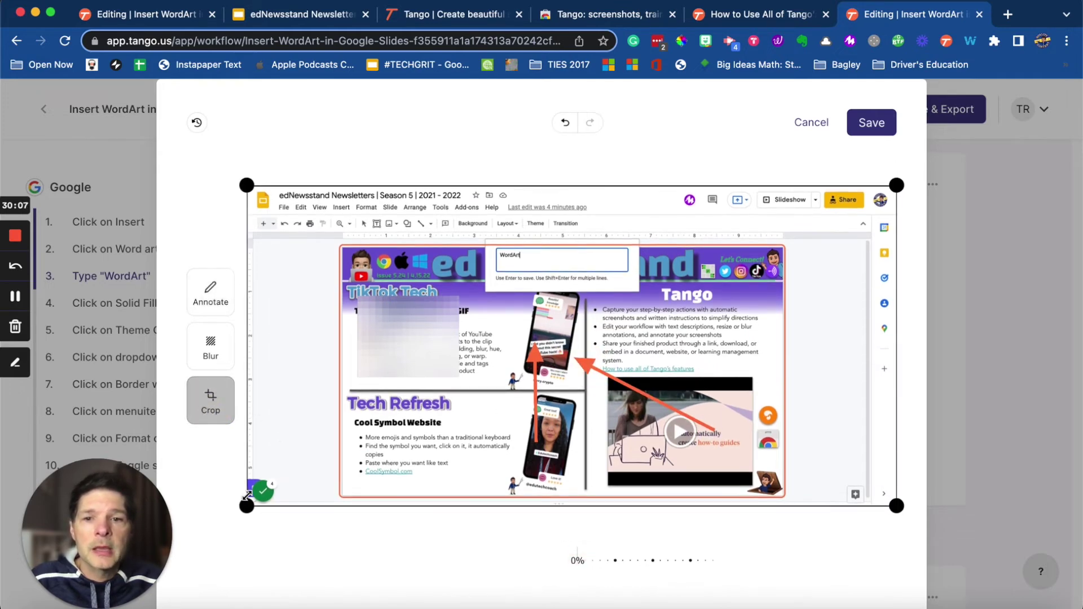
drag(246, 503, 455, 345)
drag(896, 345, 667, 307)
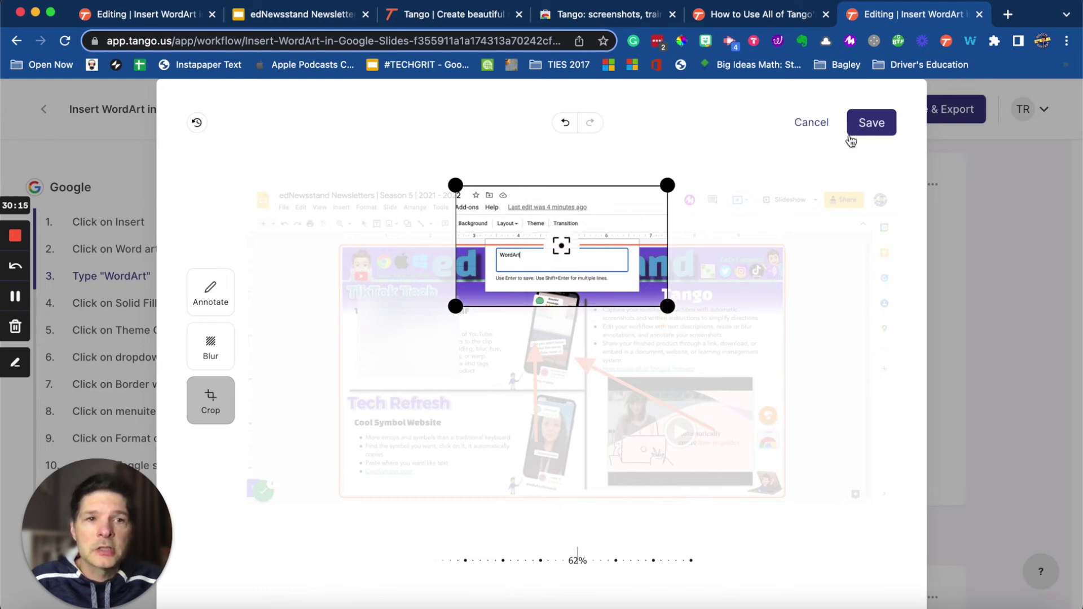
click(574, 122)
click(566, 122)
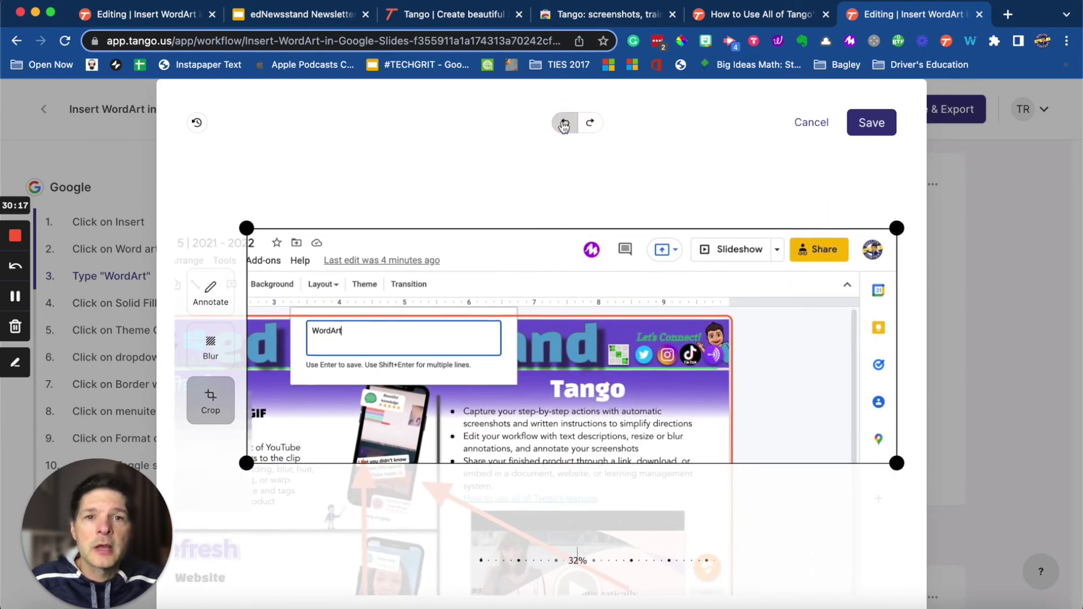
click(565, 122)
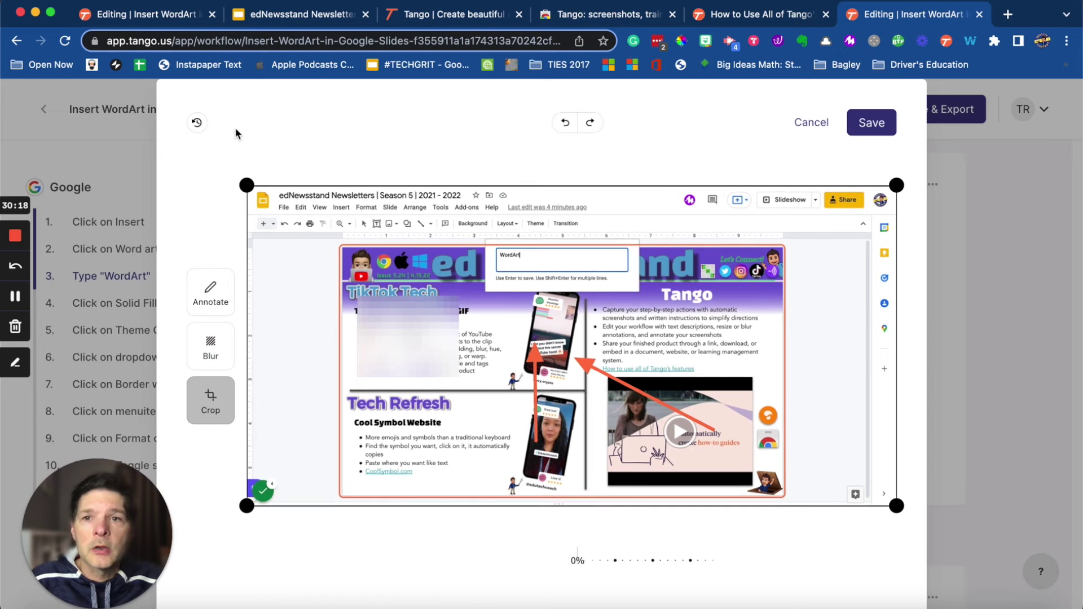
- Try to reset the screenshot's edits and save the image
click(197, 124)
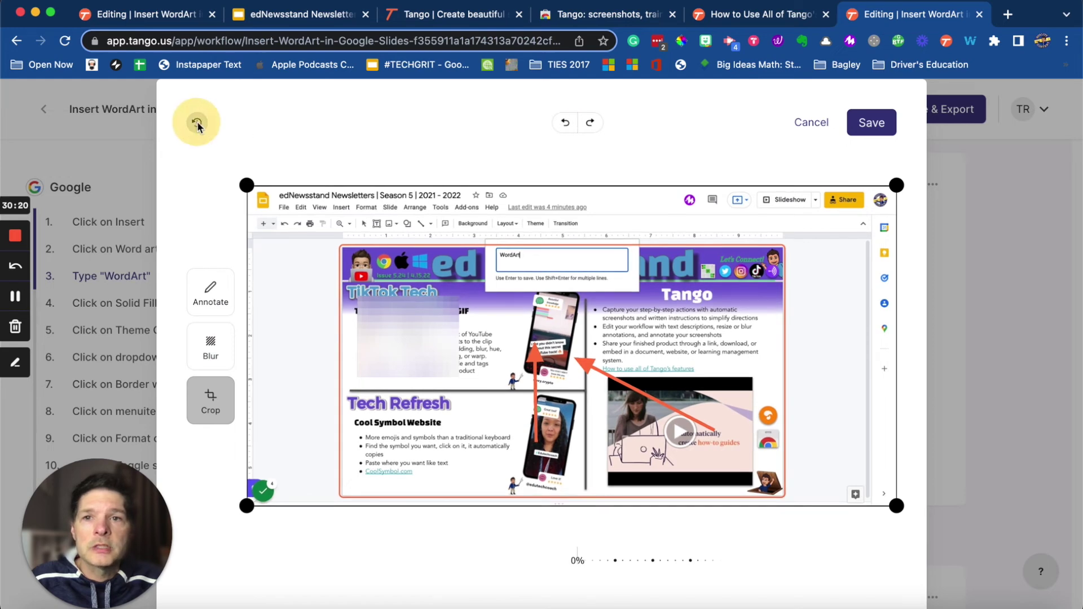
click(874, 124)
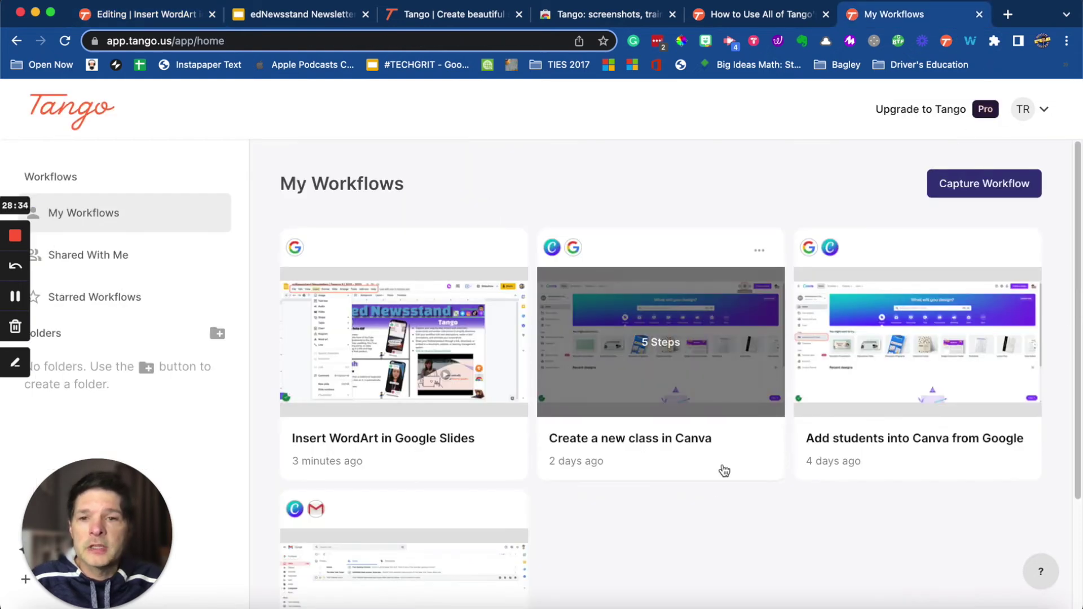
- Look over the saved workflows and open the options for "Insert WordArt in Google Slides"
scroll(669, 507, down, 3)
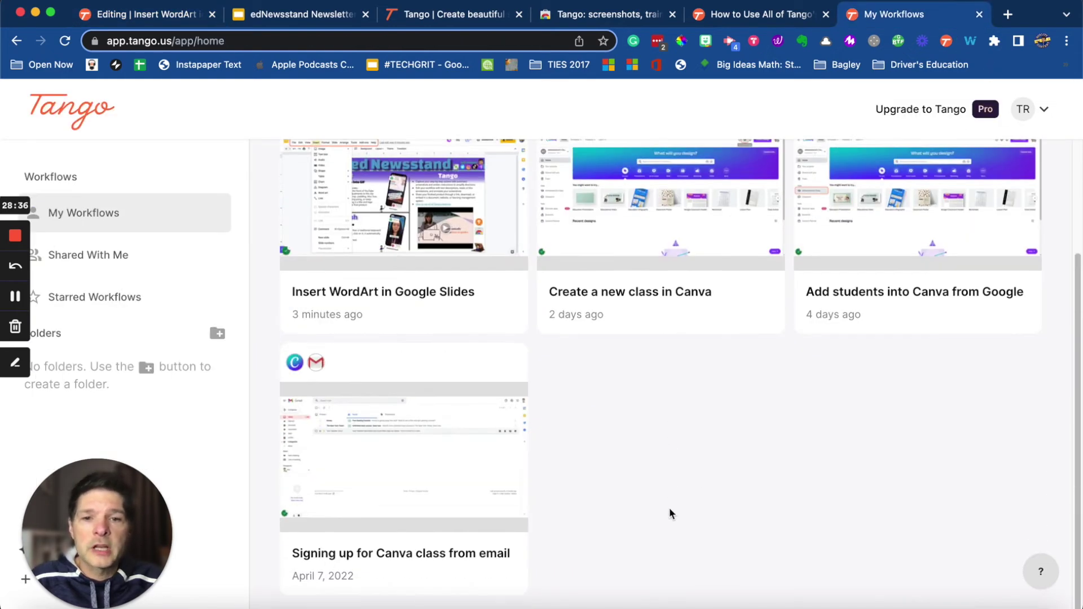
scroll(669, 506, up, 3)
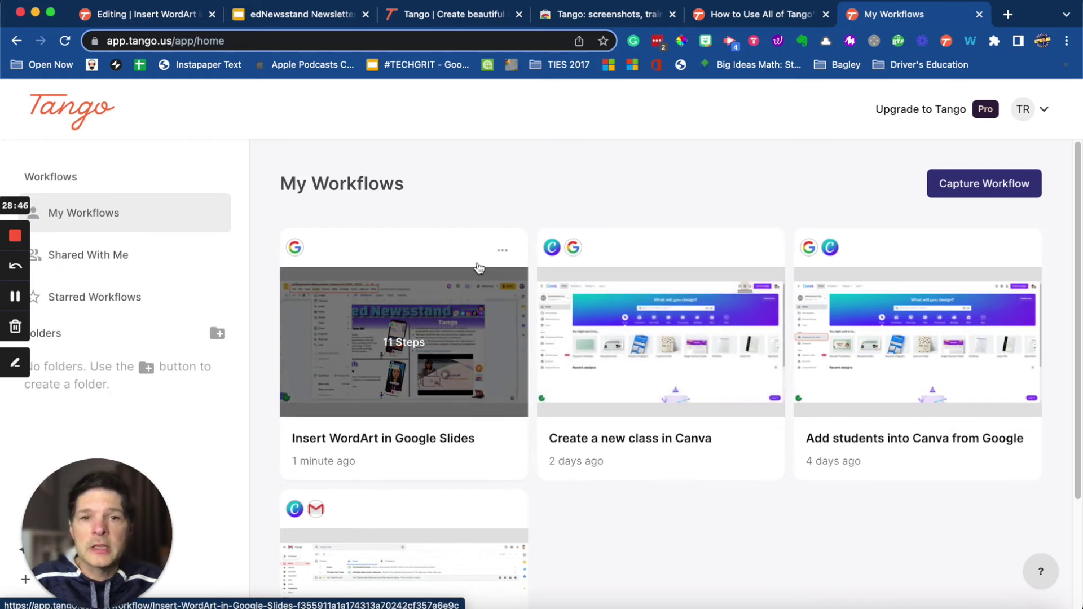
click(503, 251)
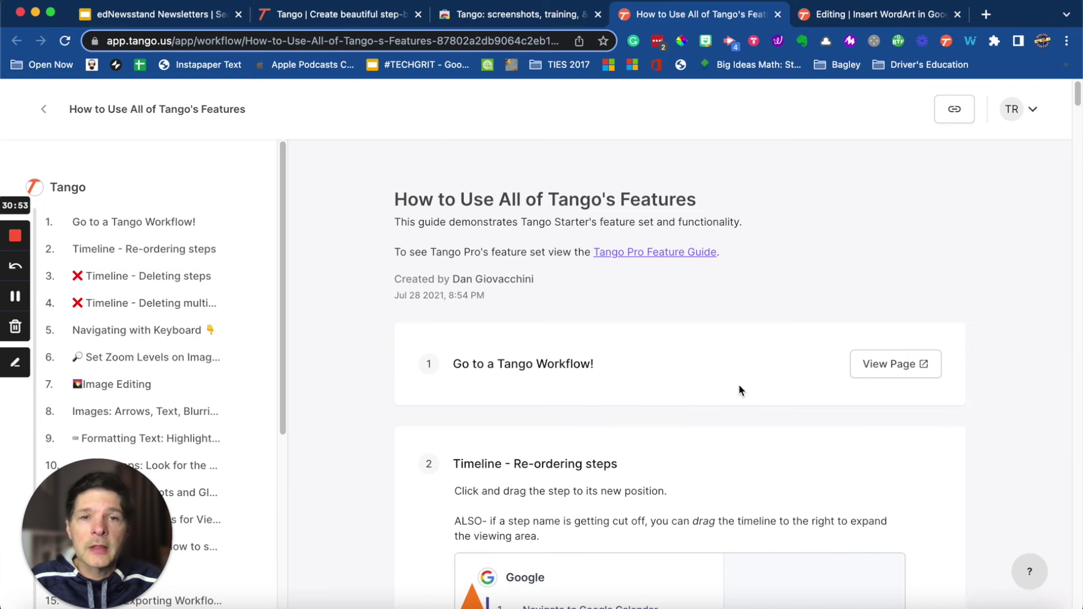
- Read through the "How to Use All of Tango's Features" guide, from reordering and deleting steps to keyboard navigation
scroll(739, 385, down, 1)
scroll(740, 386, down, 4)
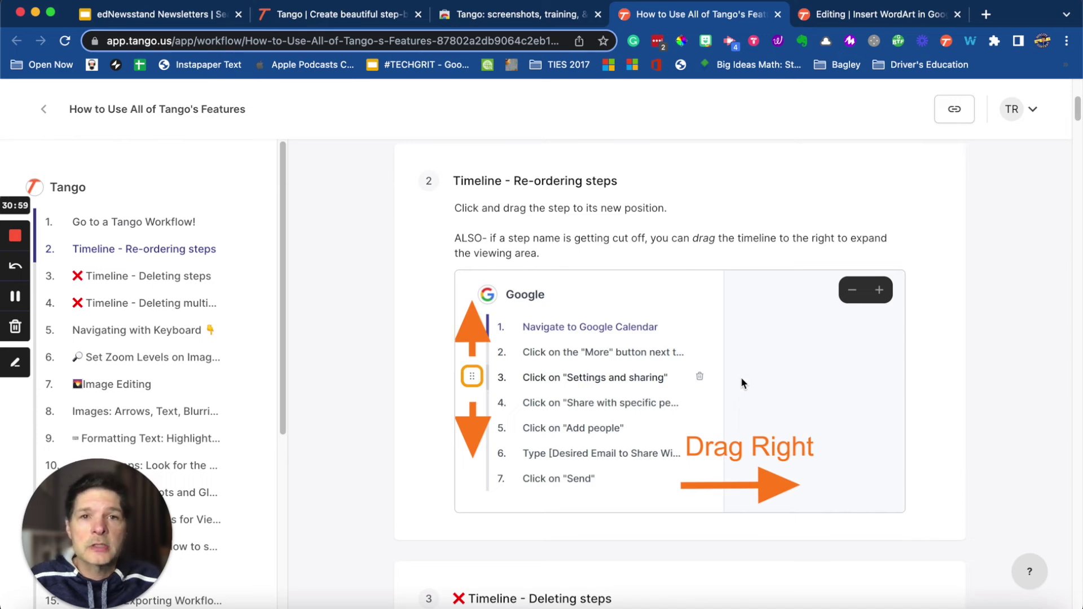
scroll(739, 376, down, 3)
scroll(739, 374, down, 5)
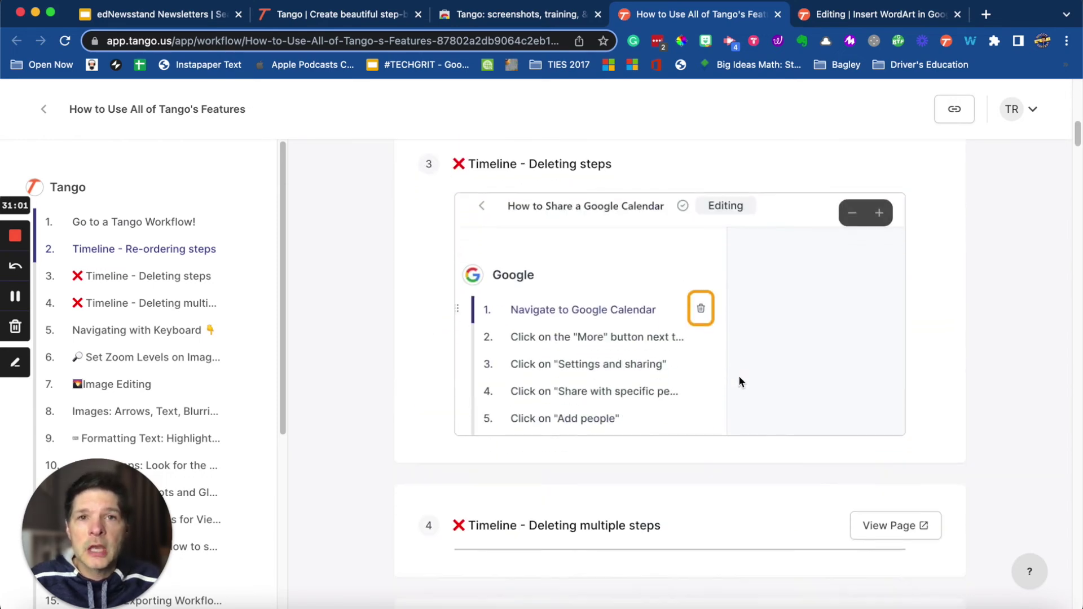
scroll(739, 378, down, 9)
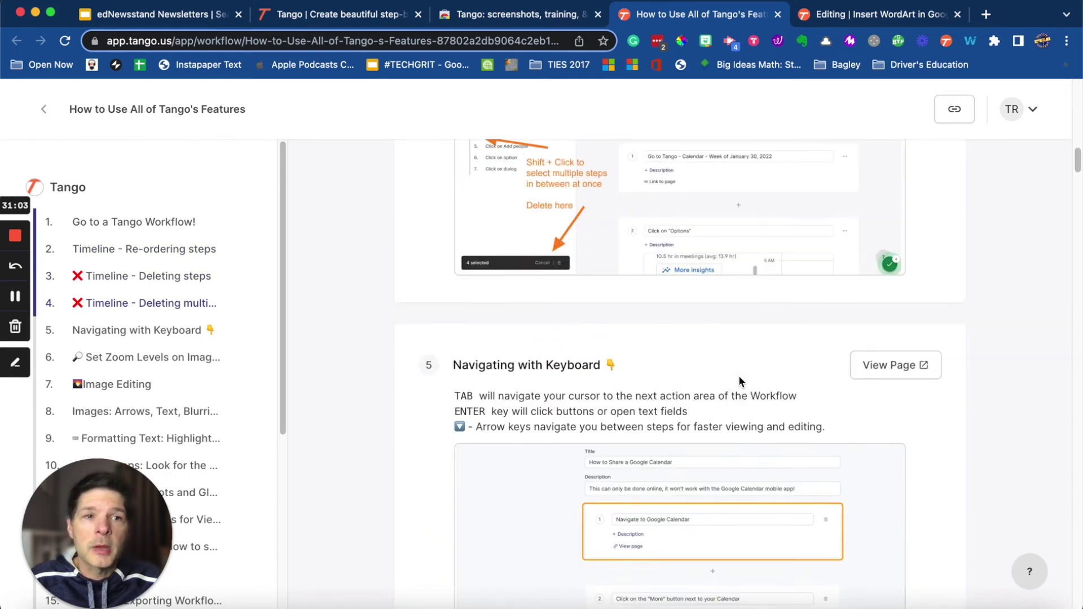
scroll(739, 377, down, 3)
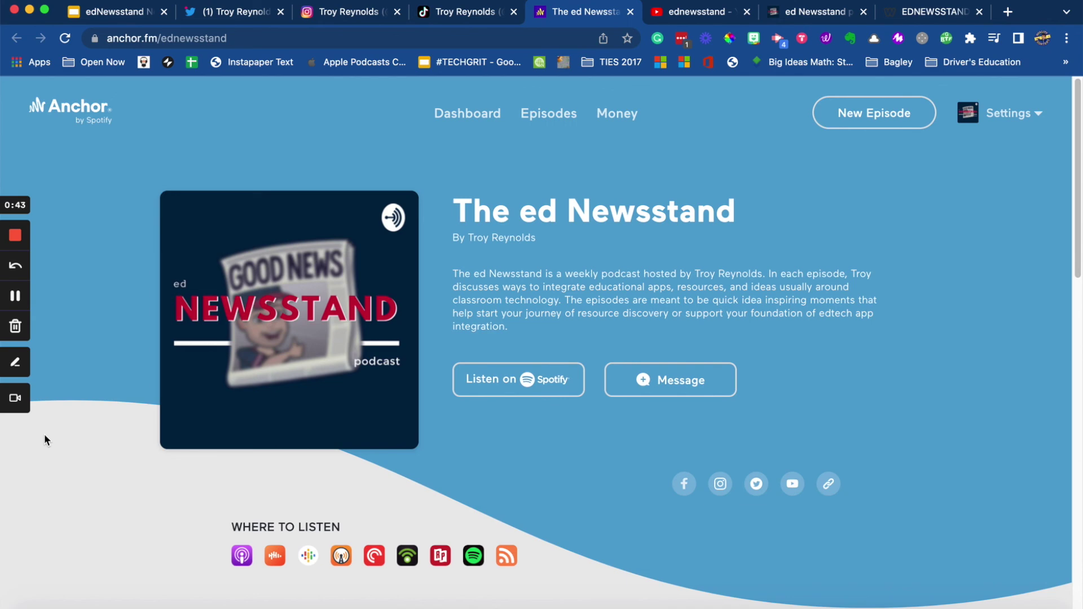
- Switch from the Anchor podcast page through the ed Newsstand YouTube channel and Glide app page to the Weebly website
key(ctrl+Tab)
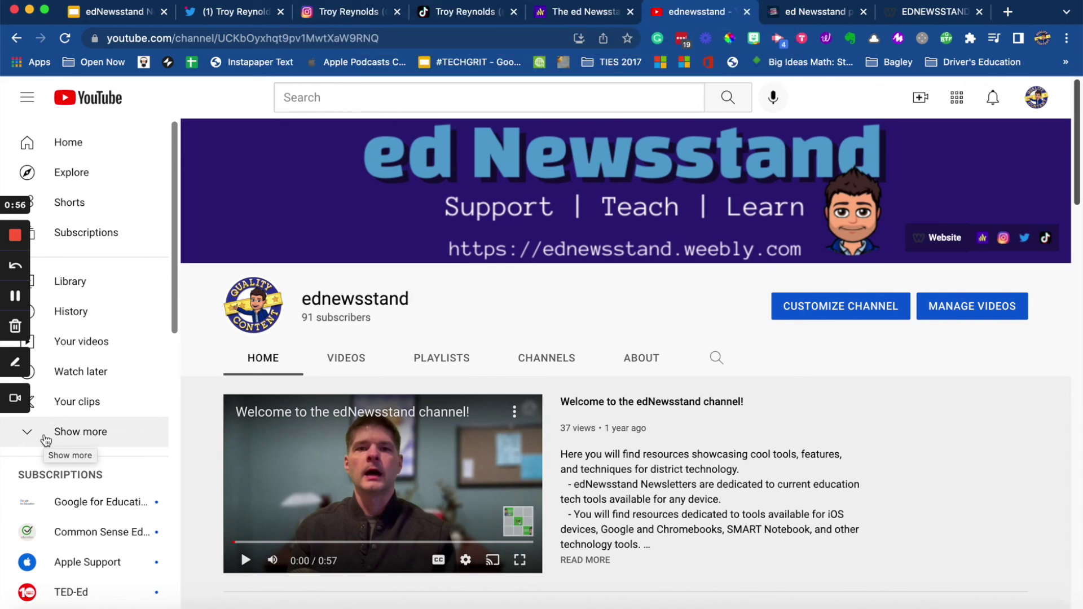
key(ctrl+Tab)
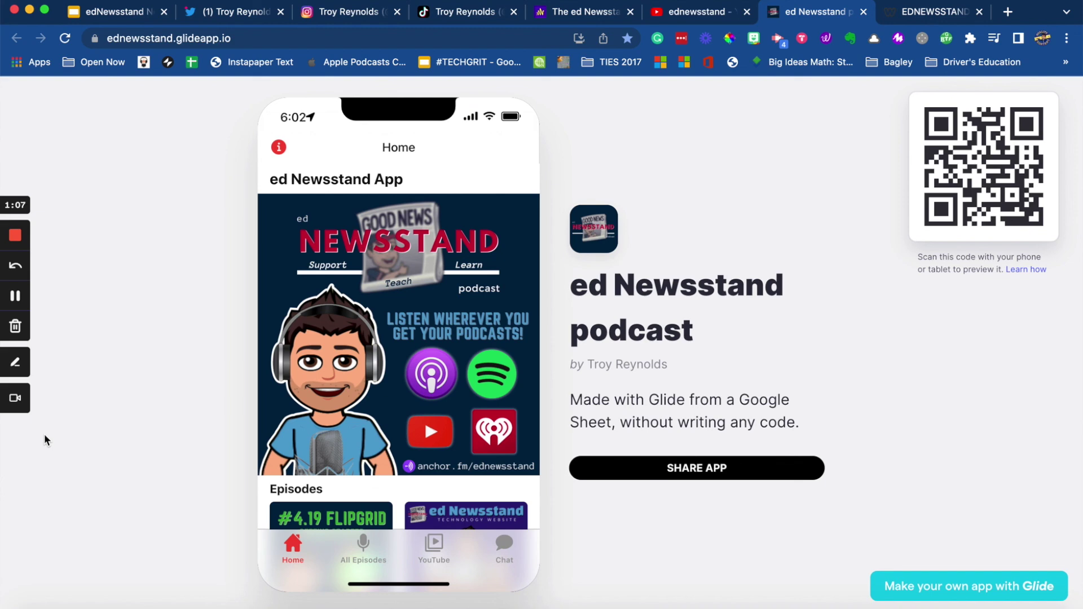
key(ctrl+Tab)
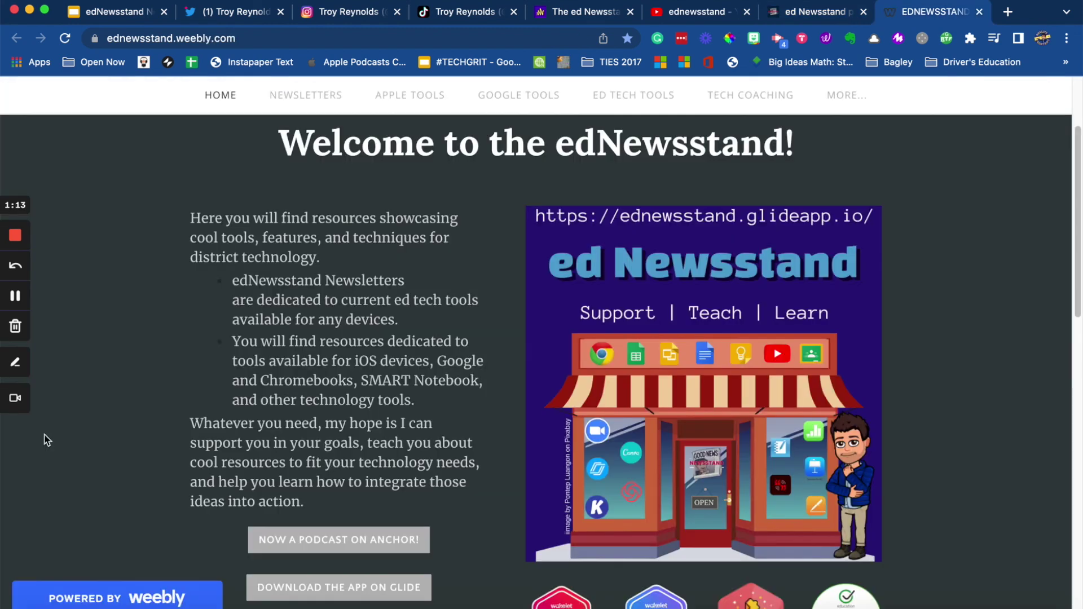